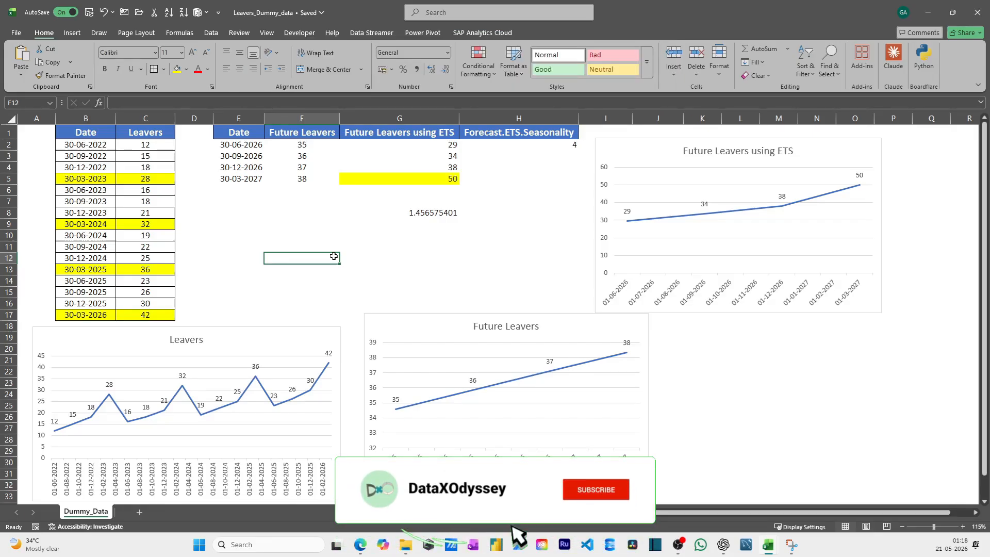
pyautogui.click(323, 212)
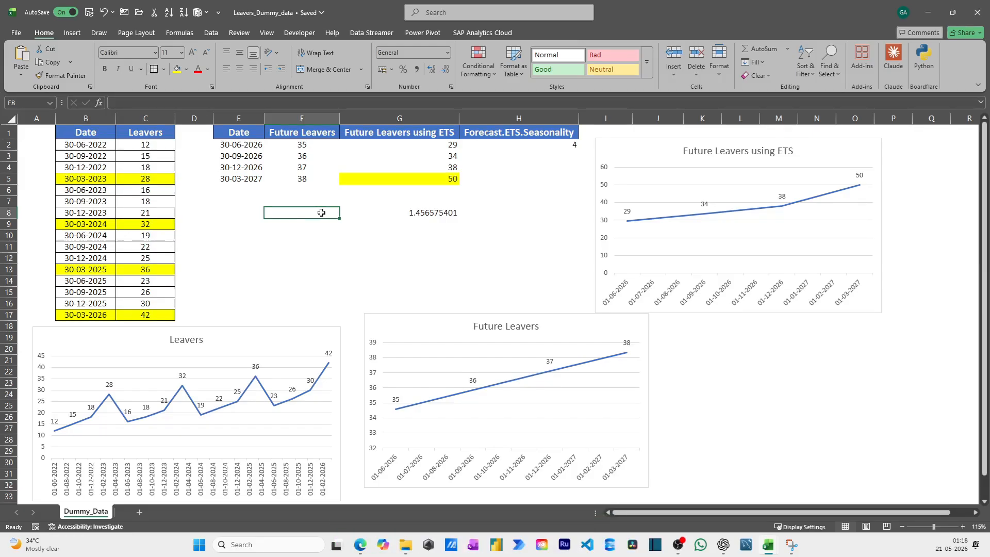
pyautogui.moveTo(102, 136); pyautogui.dragTo(157, 308)
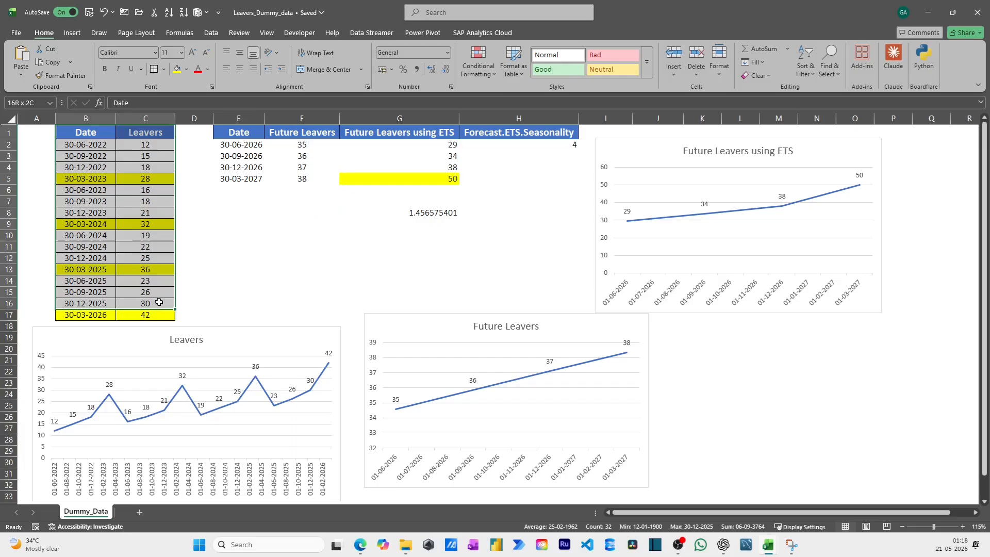
pyautogui.click(245, 131)
pyautogui.moveTo(245, 131); pyautogui.dragTo(480, 184)
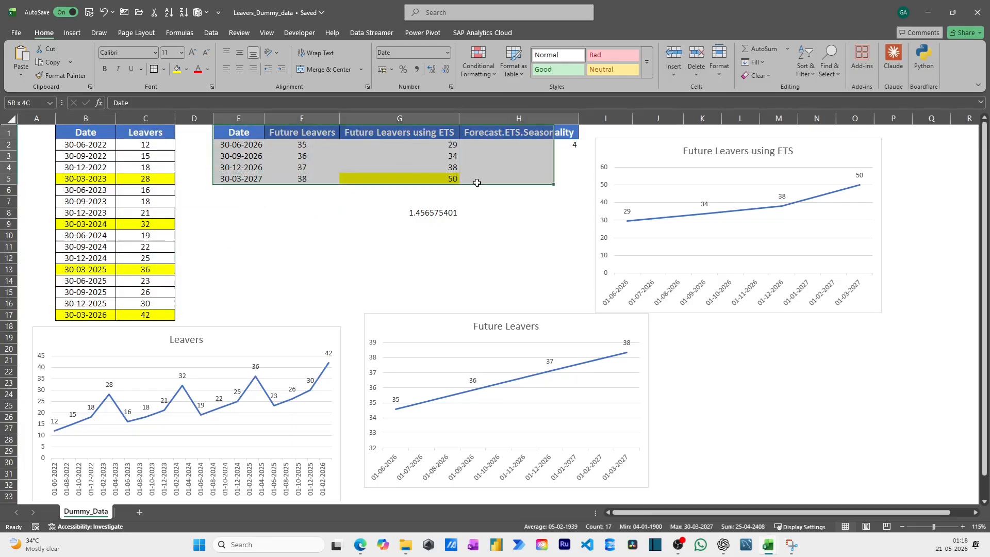
pyautogui.click(503, 232)
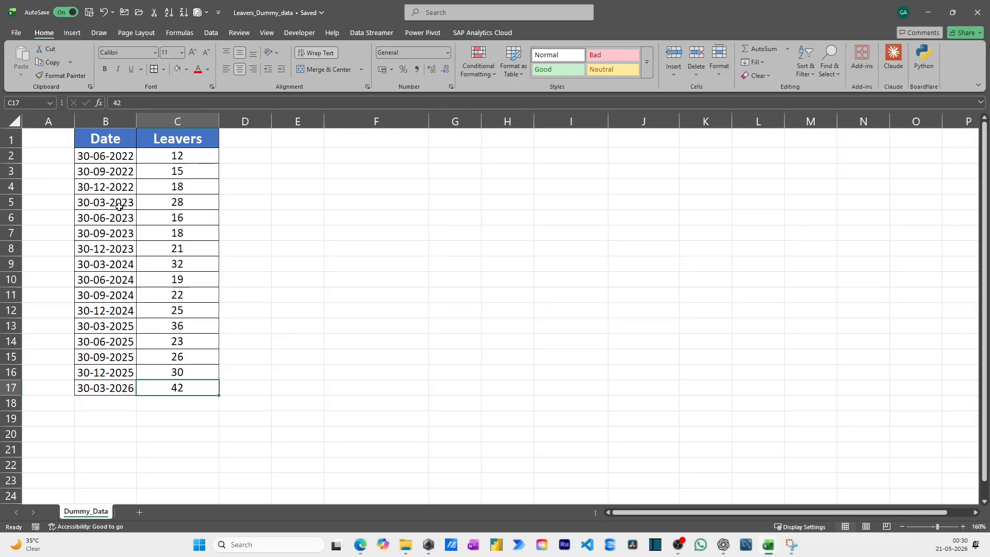
# Highlight the 30-03-2023, 30-03-2024, 30-03-2025 and 30-03-2026 rows of the Date and Leavers table with yellow fill
pyautogui.moveTo(120, 207); pyautogui.dragTo(192, 202)
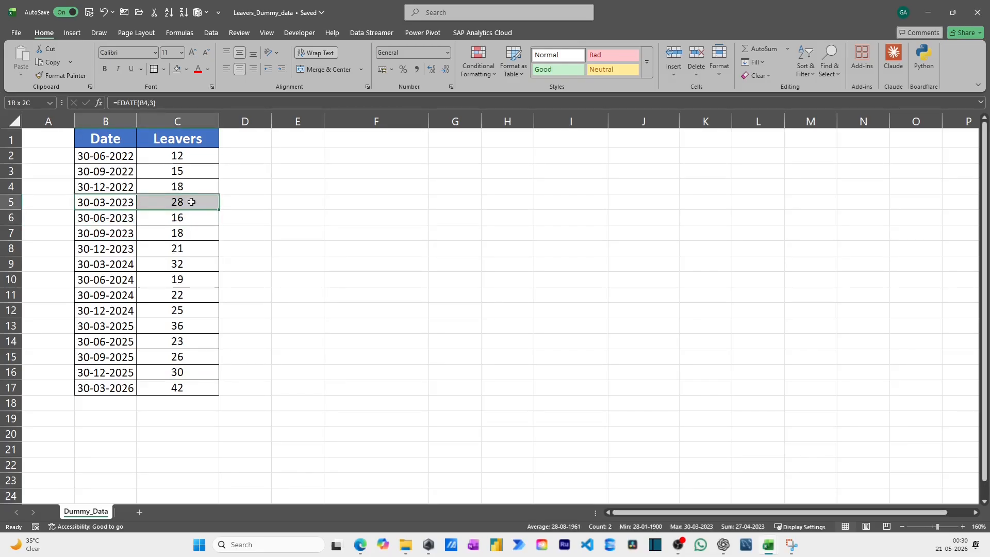
pyautogui.click(186, 70)
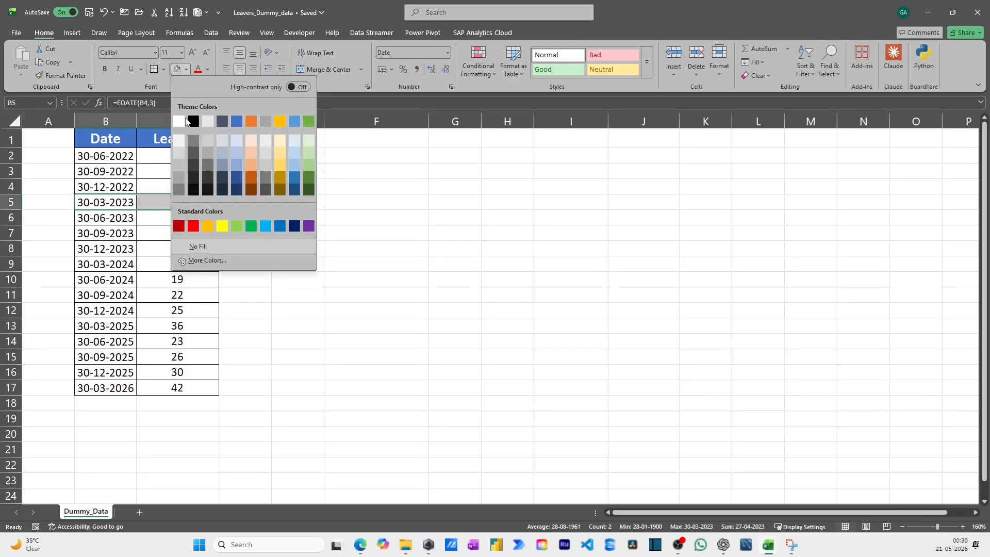
pyautogui.click(221, 226)
pyautogui.click(109, 202)
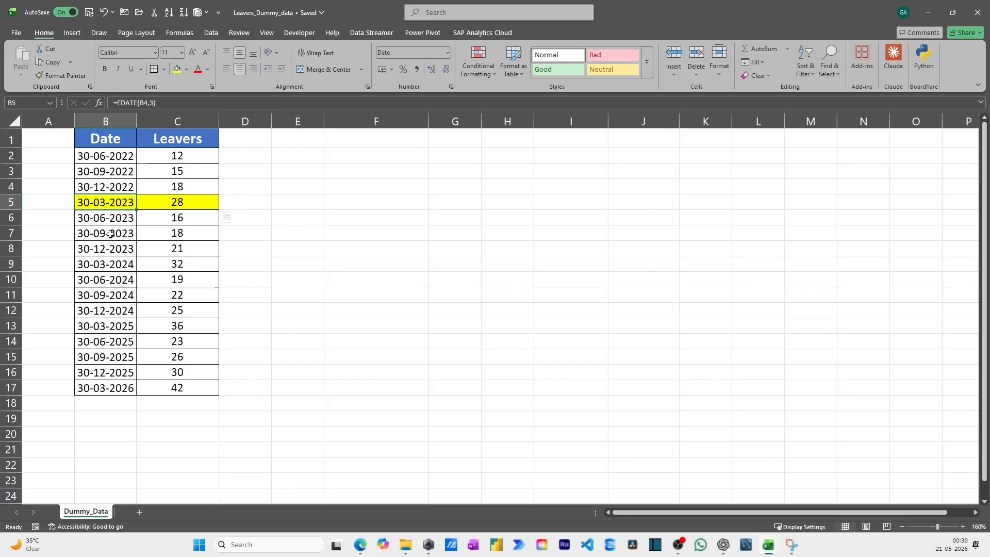
pyautogui.moveTo(91, 264); pyautogui.dragTo(165, 264)
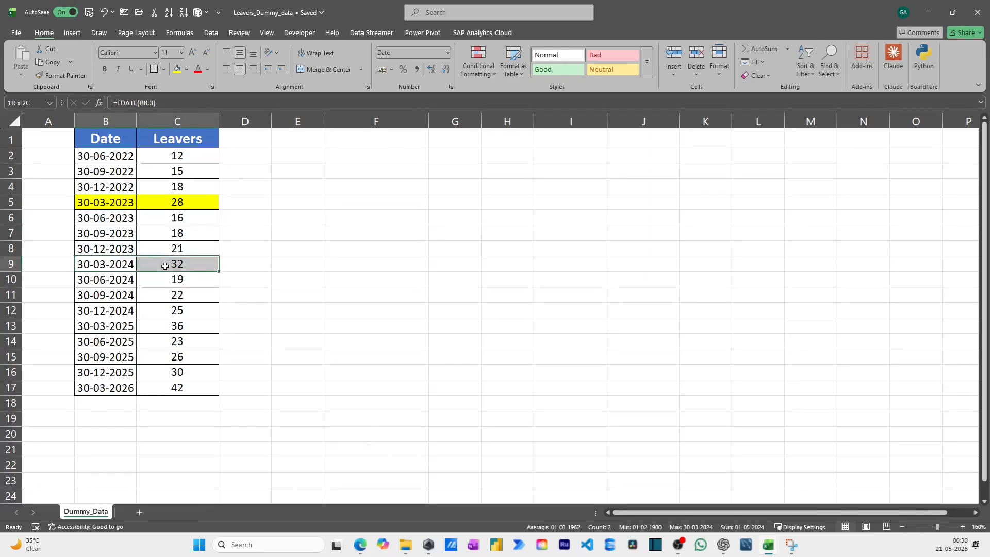
pyautogui.click(176, 69)
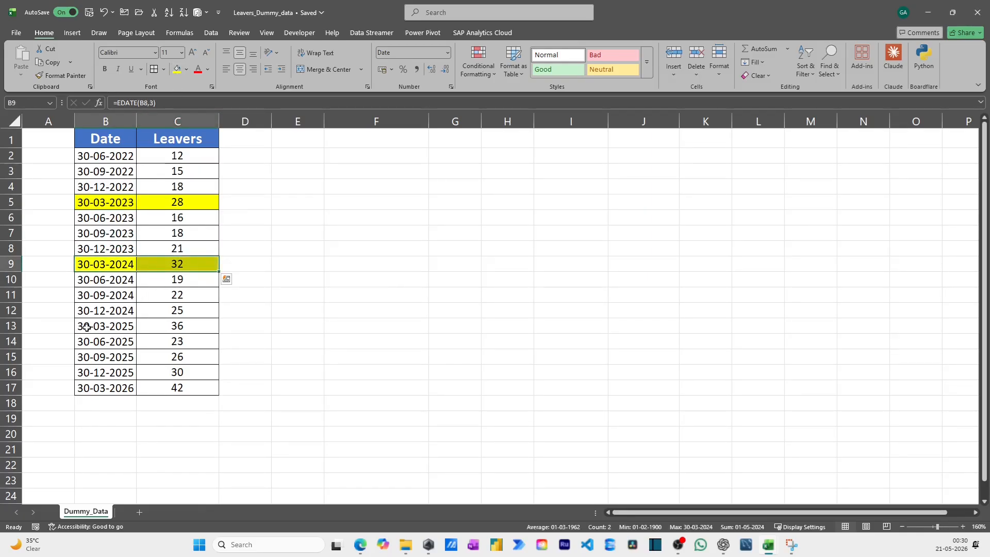
pyautogui.moveTo(87, 326); pyautogui.dragTo(160, 325)
pyautogui.click(180, 72)
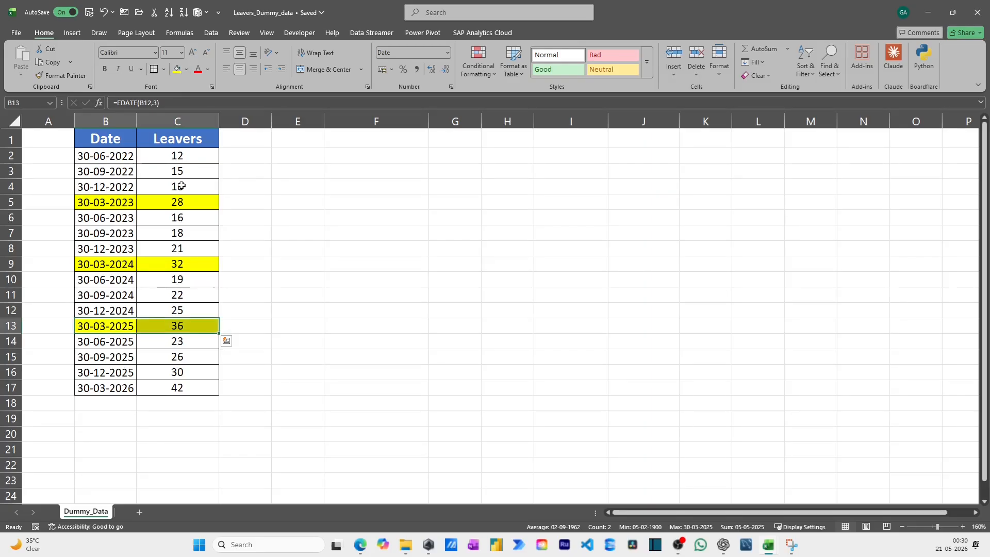
pyautogui.moveTo(86, 387); pyautogui.dragTo(184, 388)
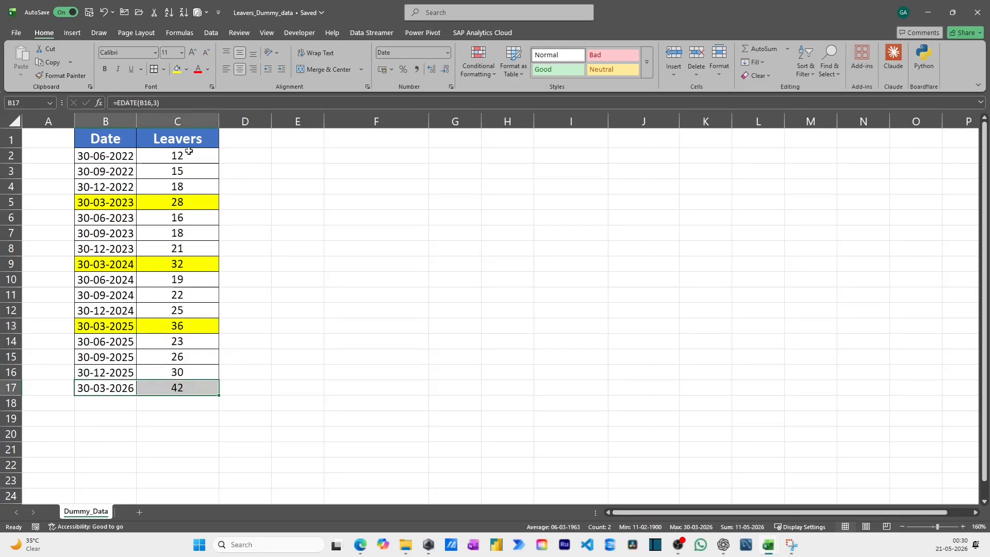
pyautogui.click(177, 69)
pyautogui.click(250, 201)
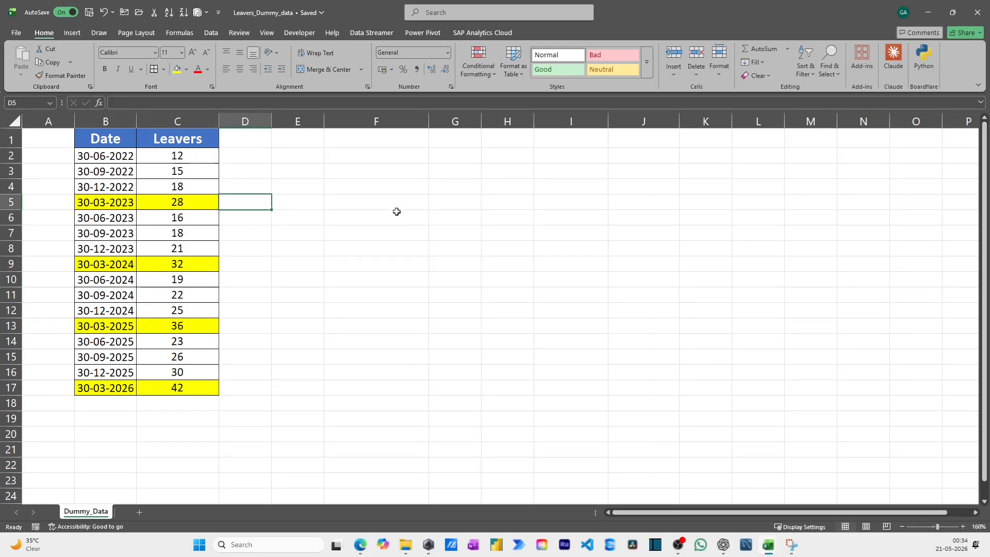
# Copy the Date and Leavers headers from B1:C1 to E1:F1, then select F1
pyautogui.click(397, 192)
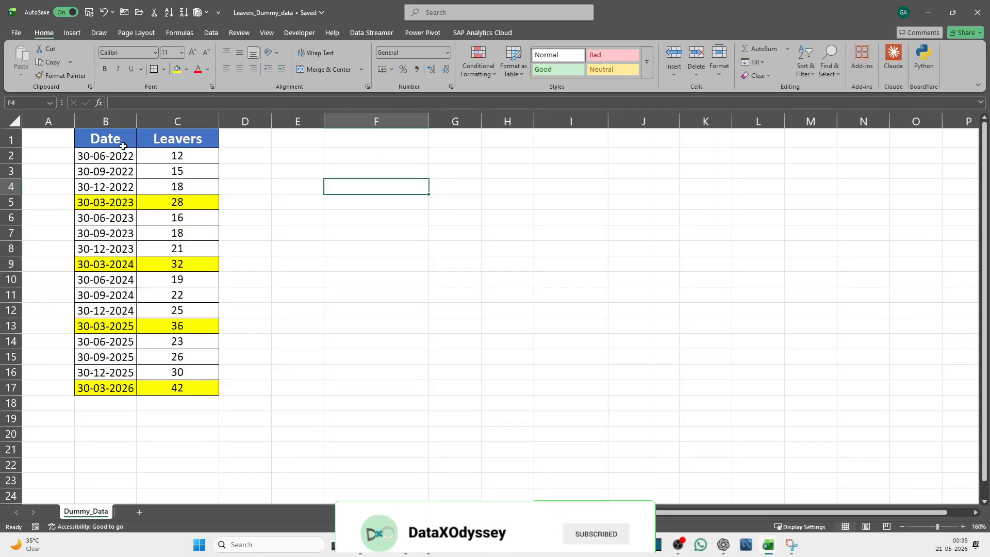
pyautogui.moveTo(123, 146); pyautogui.dragTo(171, 139)
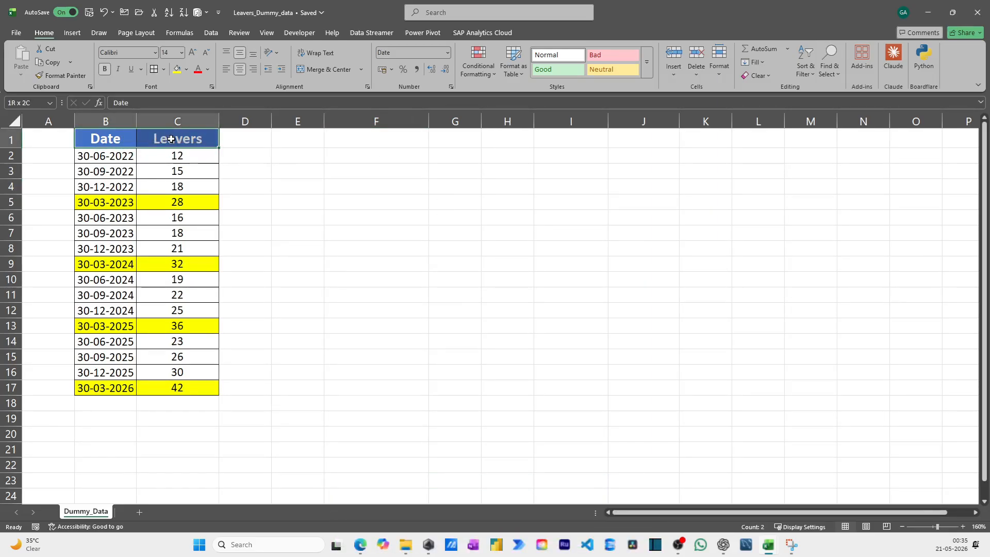
pyautogui.hotkey('ctrl', 'c')
pyautogui.click(289, 140)
pyautogui.hotkey('ctrl', 'v')
pyautogui.press('Escape')
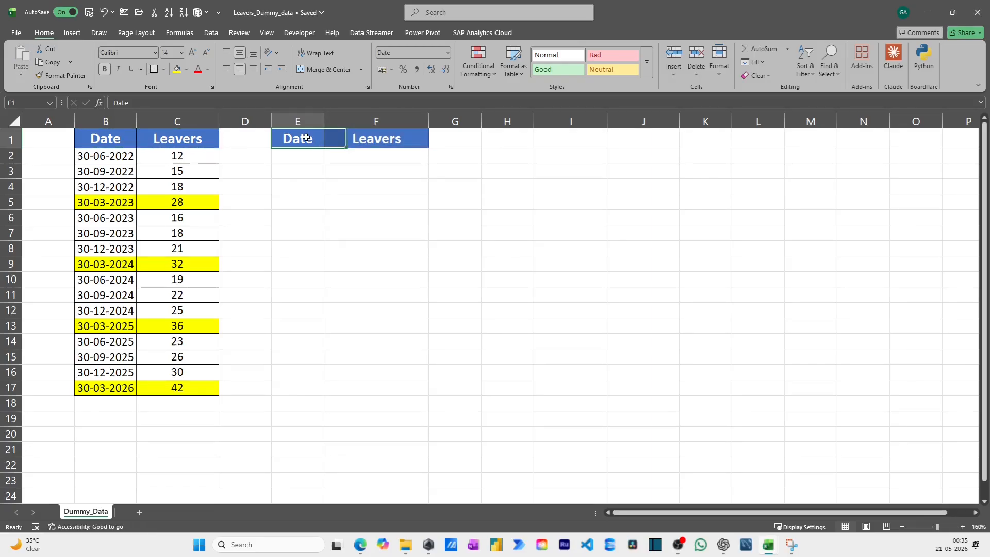
pyautogui.click(330, 140)
pyautogui.write('P')
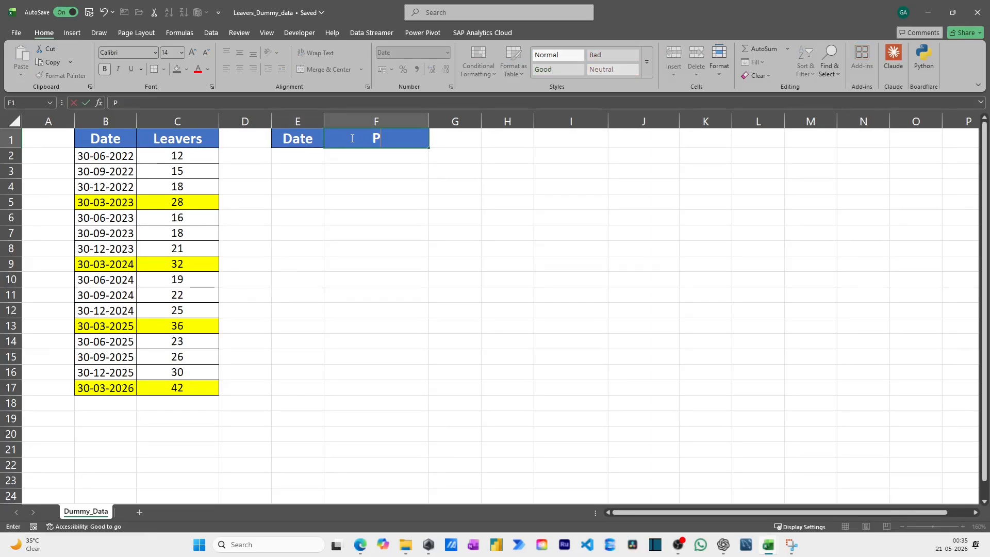
pyautogui.write('redict Leave')
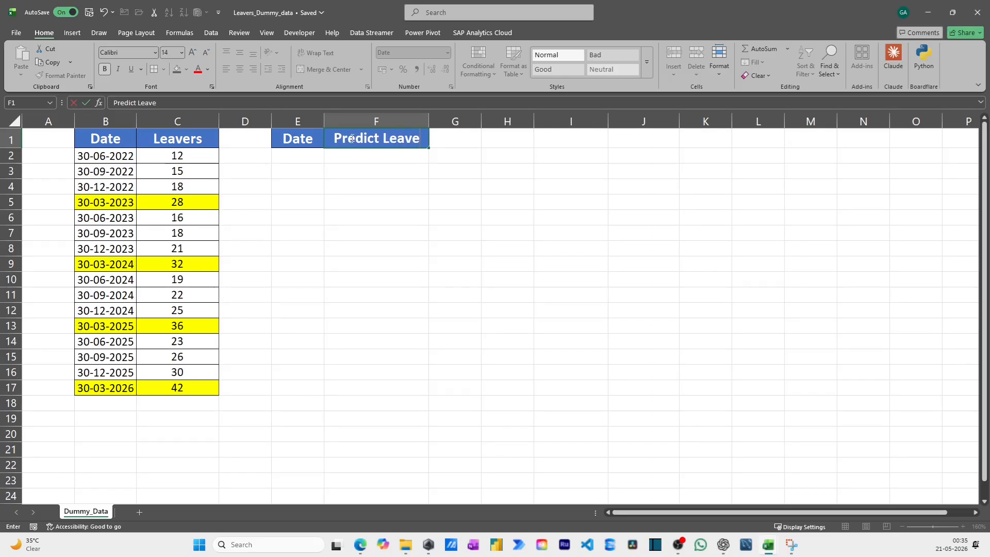
pyautogui.press('BackSpace')
pyautogui.press('BackSpace')
pyautogui.press('BackSpace')
pyautogui.press('BackSpace')
pyautogui.press('BackSpace')
pyautogui.press('BackSpace')
pyautogui.press('BackSpace')
pyautogui.press('BackSpace')
pyautogui.press('BackSpace')
pyautogui.press('BackSpace')
pyautogui.press('BackSpace')
pyautogui.press('BackSpace')
pyautogui.press('BackSpace')
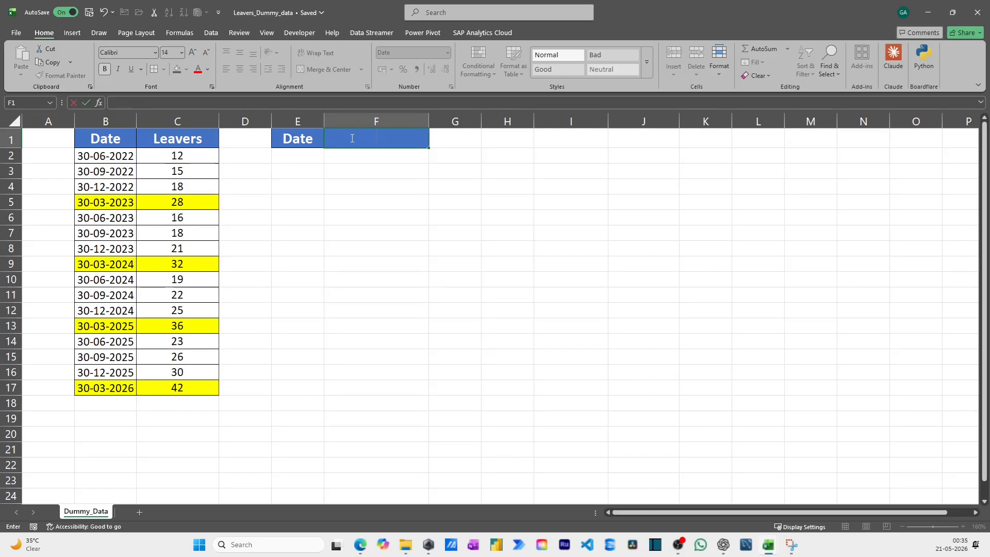
# Enter "Future Leavers" as the header in F1
pyautogui.write('Future Leaver')
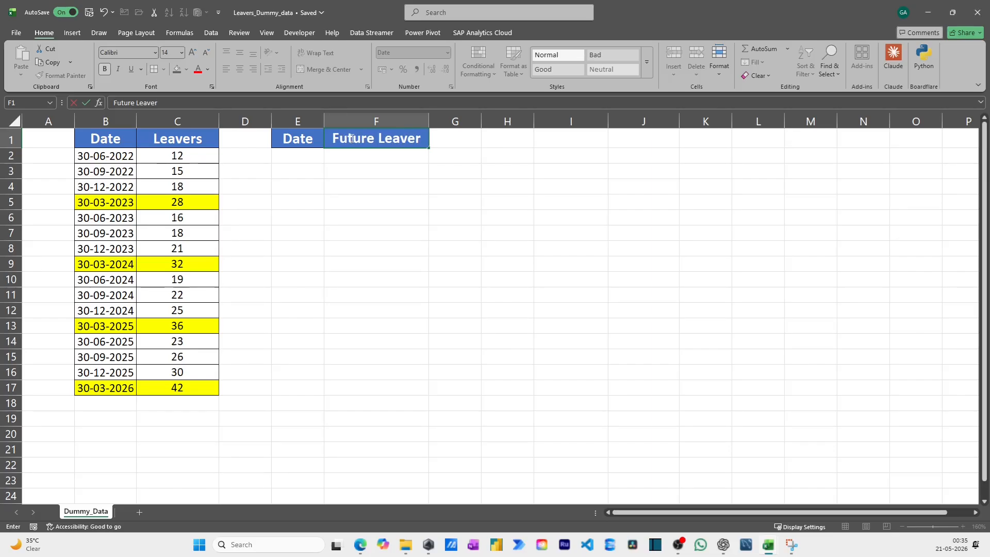
pyautogui.write('s')
pyautogui.press('Return')
# Enter an EDATE formula in E2 that adds 3 months to the last historical date in B17
pyautogui.press('Left')
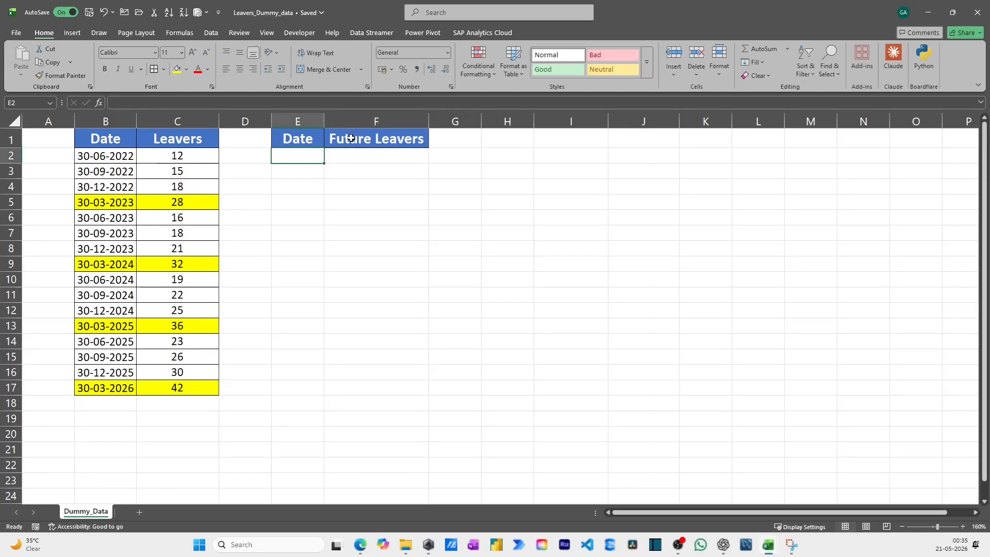
pyautogui.write('=ed')
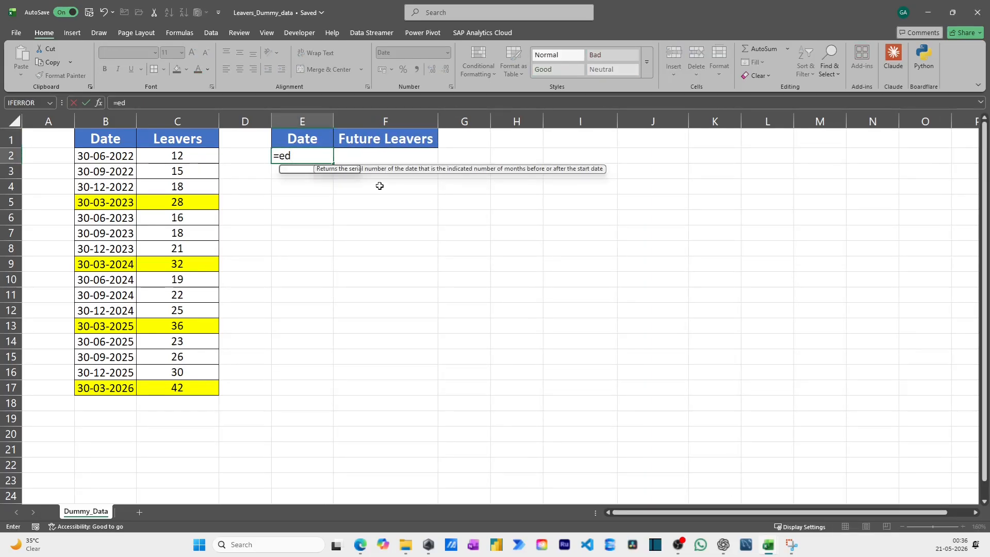
pyautogui.press('Tab')
pyautogui.press('Left')
pyautogui.press('Left')
pyautogui.press('Left')
pyautogui.hotkey('ctrl', 'Down')
pyautogui.write(',')
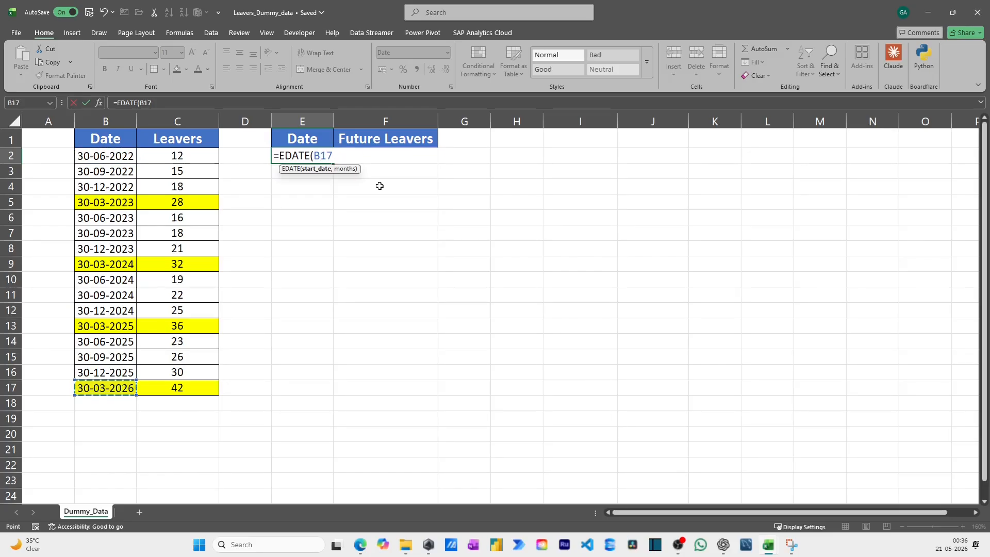
pyautogui.write('3')
pyautogui.press('Return')
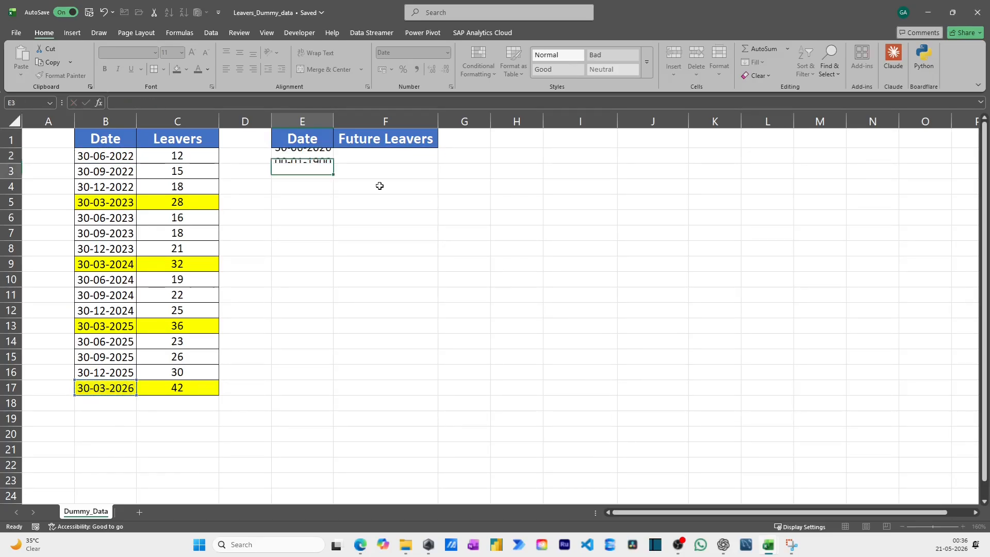
# Enter the formula =EDATE(E2,3) in E3 for the following quarter's date
pyautogui.write('=ed')
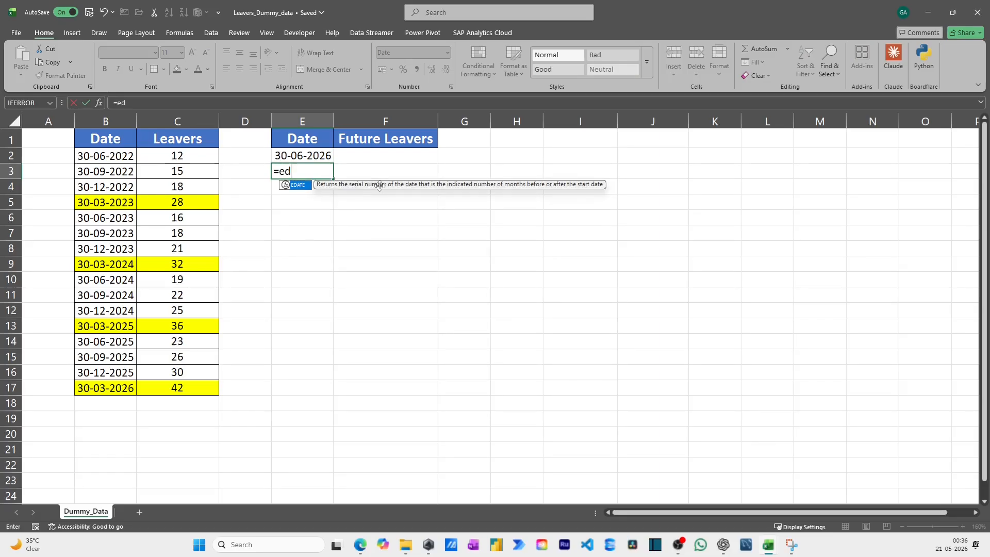
pyautogui.press('Tab')
pyautogui.press('Up')
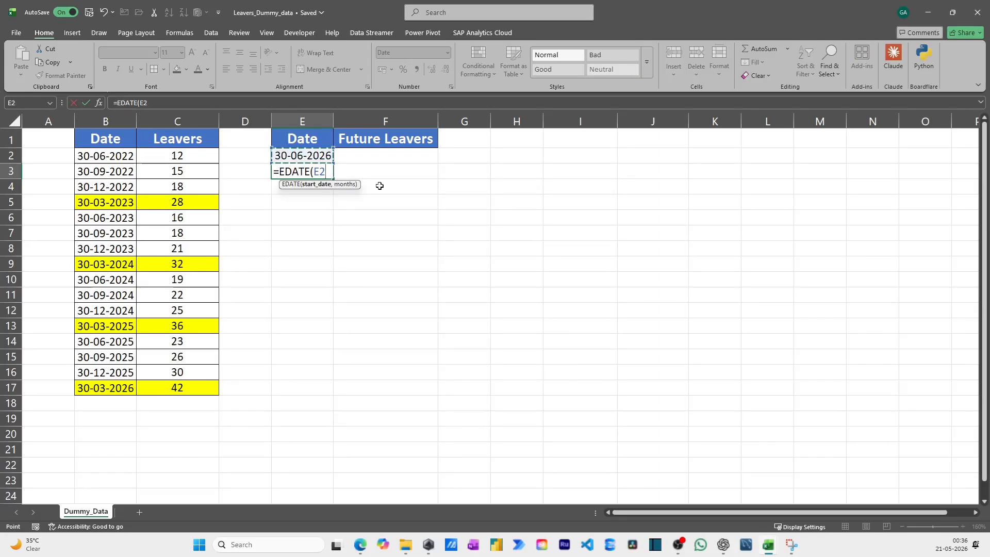
pyautogui.write(',3')
pyautogui.press('Return')
# Fill the quarterly date formula from E3 down through E5
pyautogui.press('Up')
pyautogui.hotkey('shift', 'Down')
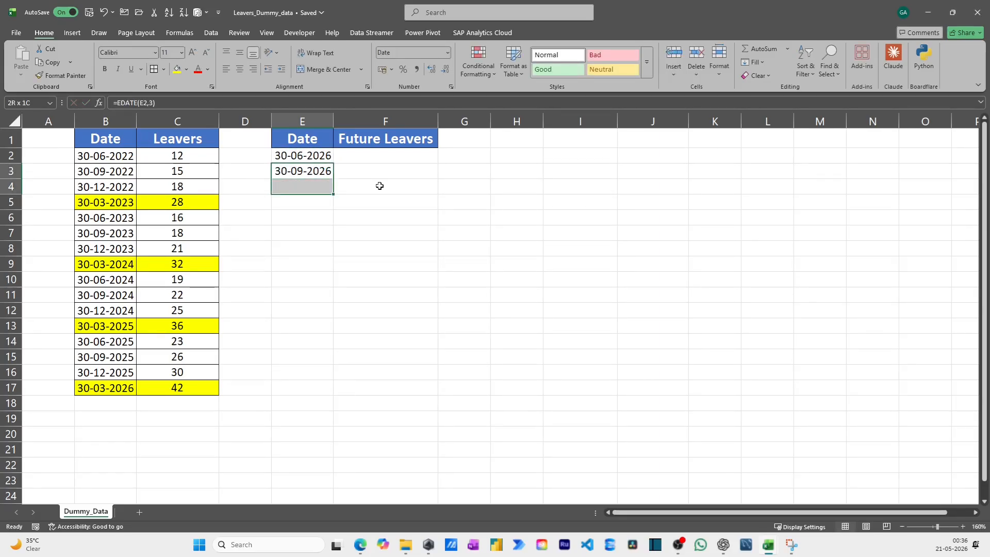
pyautogui.hotkey('shift', 'Down')
pyautogui.hotkey('ctrl', 'd')
pyautogui.press('Down')
pyautogui.press('Down')
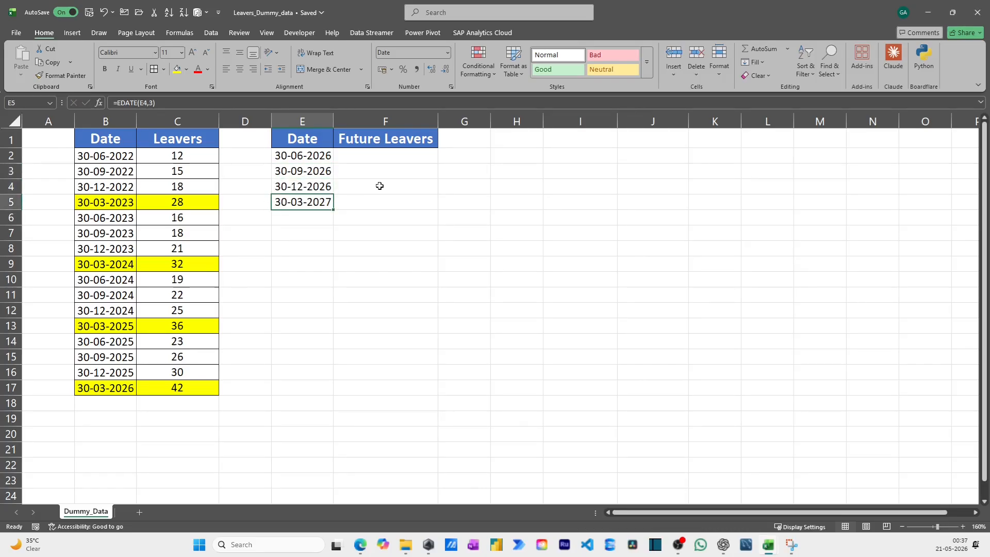
# Start a FORECAST.LINEAR formula in F2 with the future date in E2 as the x argument
pyautogui.press('Right')
pyautogui.press('Up')
pyautogui.press('Up')
pyautogui.press('Up')
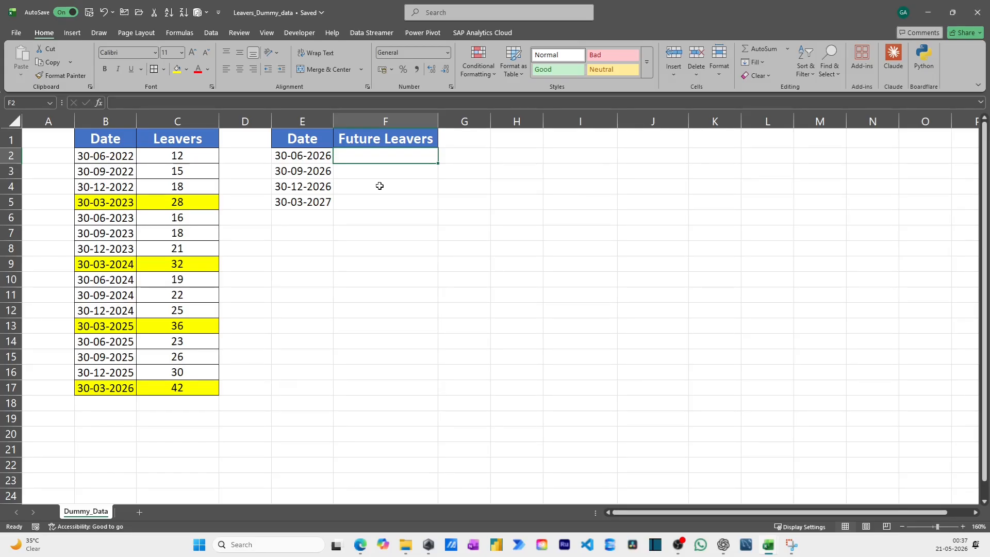
pyautogui.write('=fore')
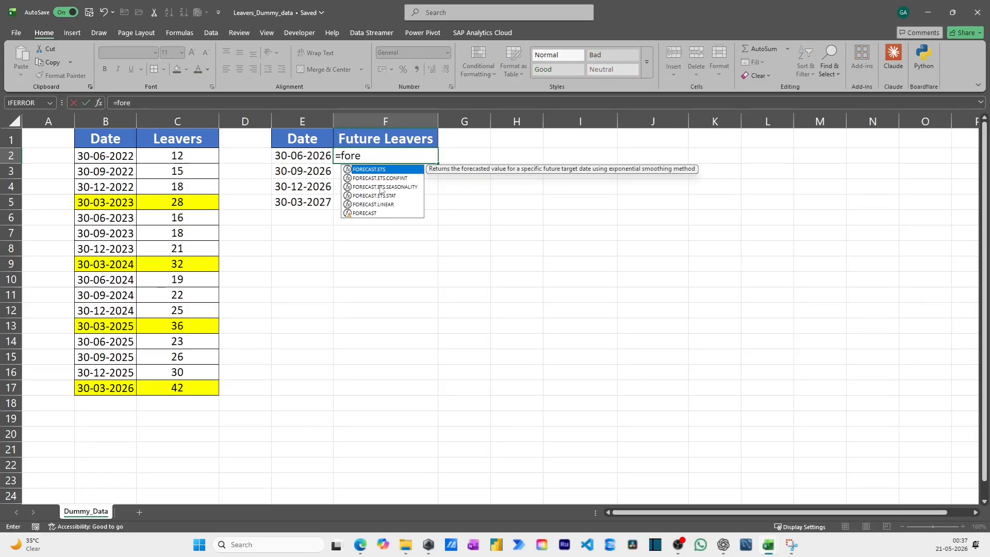
pyautogui.press('Down')
pyautogui.press('Down')
pyautogui.press('Down')
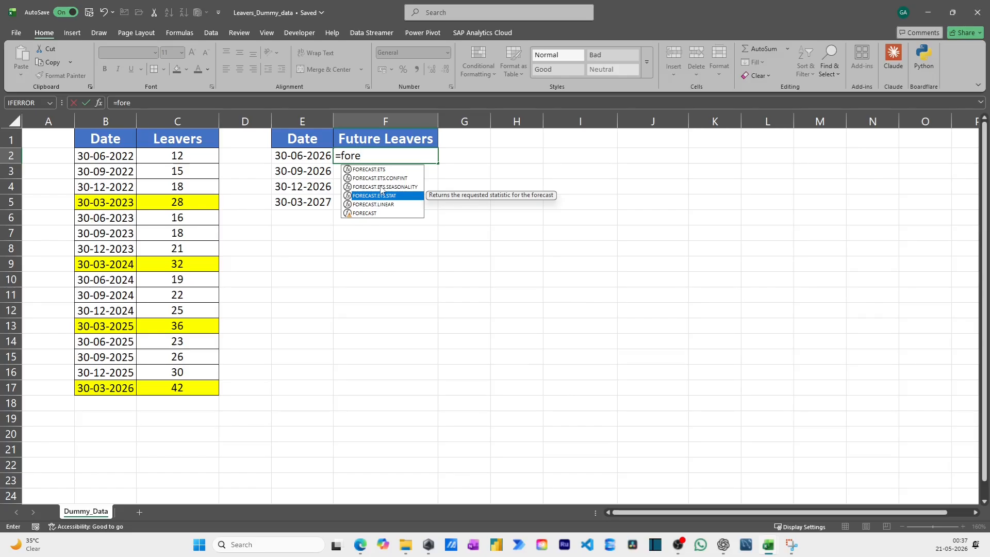
pyautogui.press('Down')
pyautogui.press('Tab')
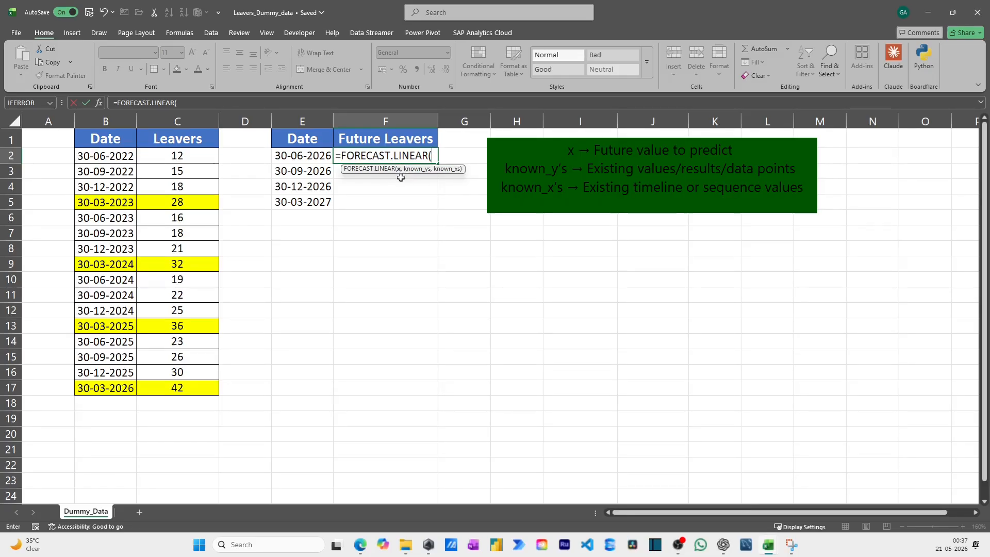
pyautogui.press('Left')
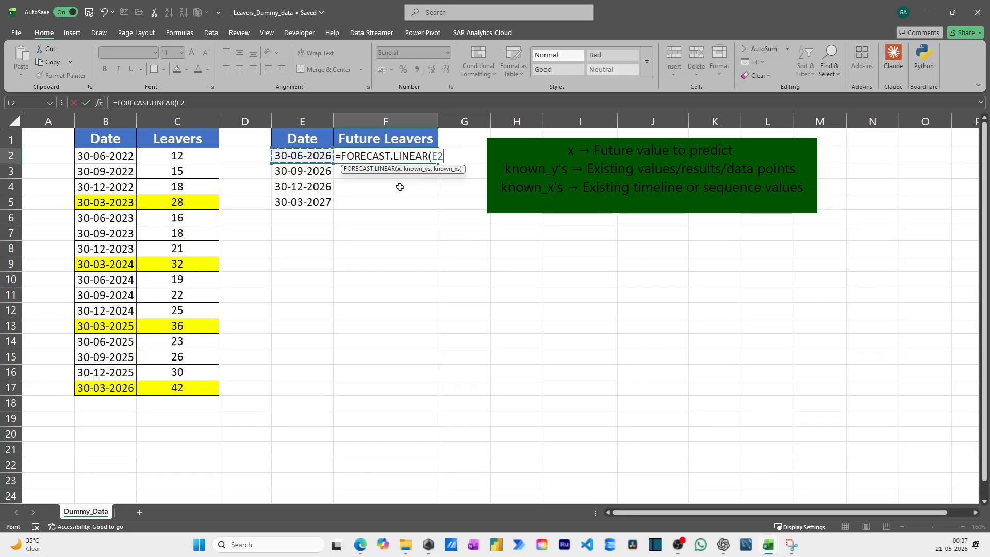
pyautogui.write(',')
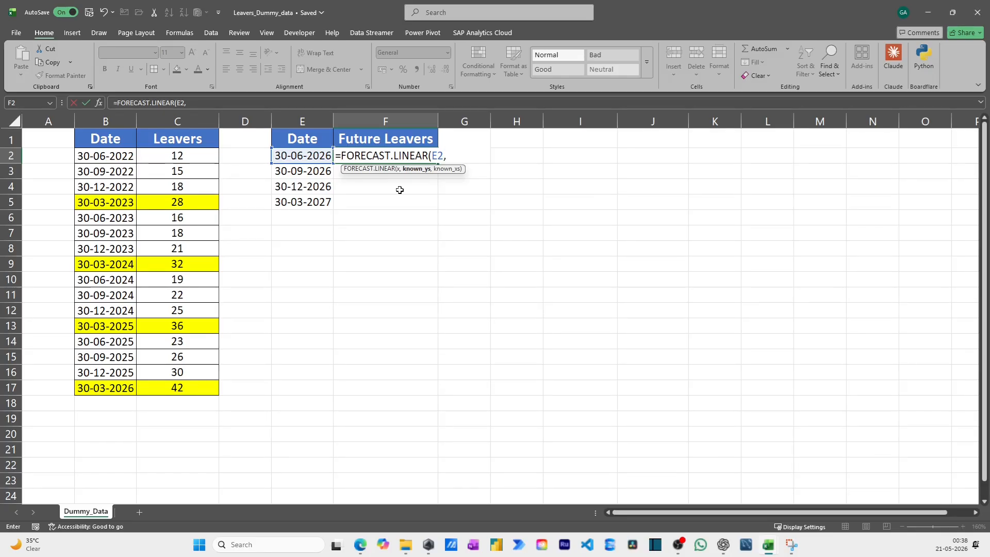
# Add the historical leavers $C$2:$C$17 as the absolute known_ys range in the F2 formula
pyautogui.press('Left')
pyautogui.press('Left')
pyautogui.press('Left')
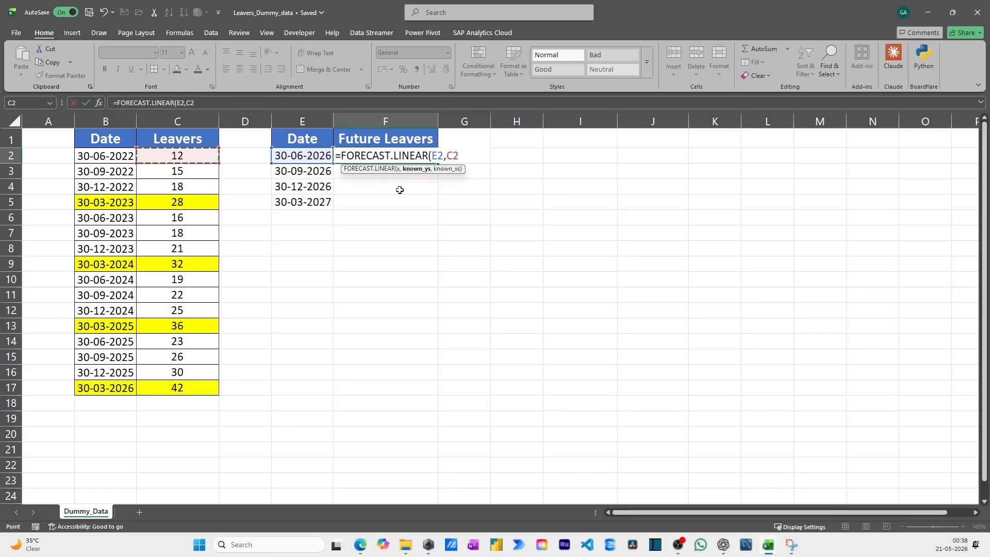
pyautogui.hotkey('ctrl', 'shift', 'Down')
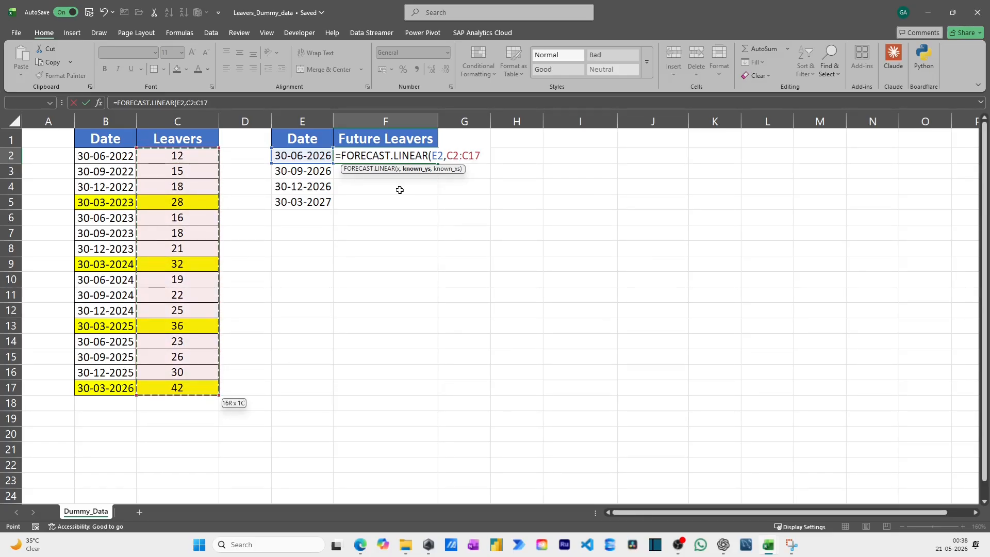
pyautogui.press('F4')
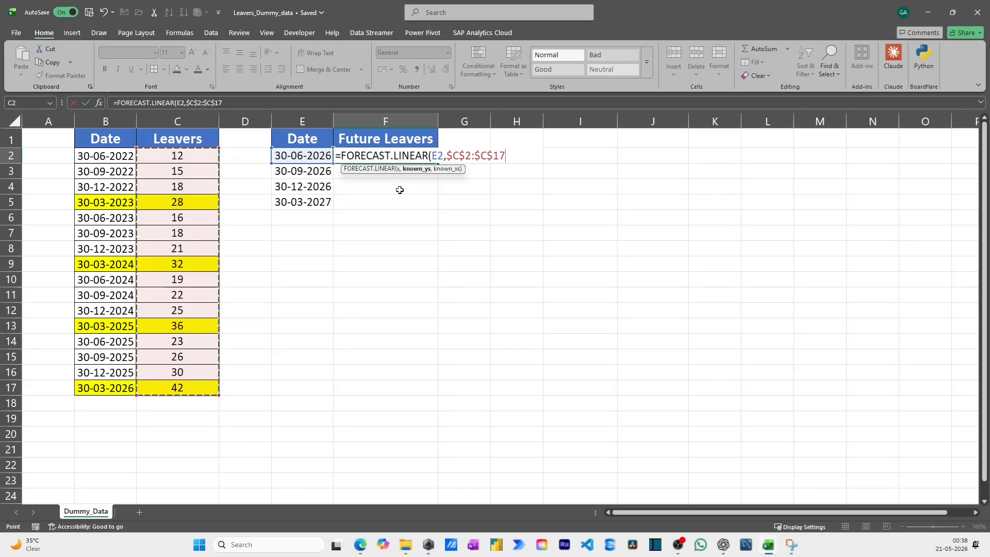
pyautogui.write(',')
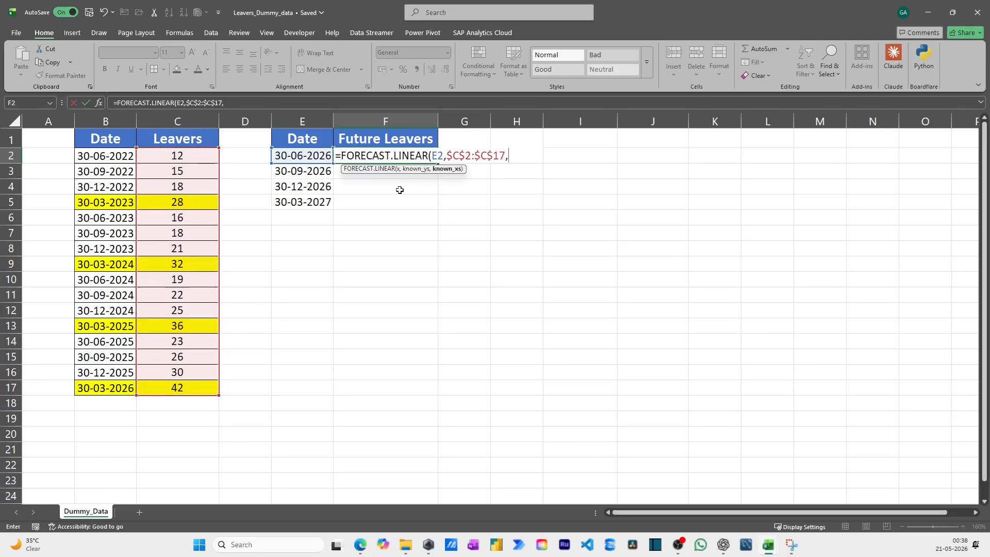
# Add the historical dates $B$2:$B$17 as the absolute known_xs range and complete the FORECAST.LINEAR formula in F2
pyautogui.press('Left')
pyautogui.press('Left')
pyautogui.press('Left')
pyautogui.press('Left')
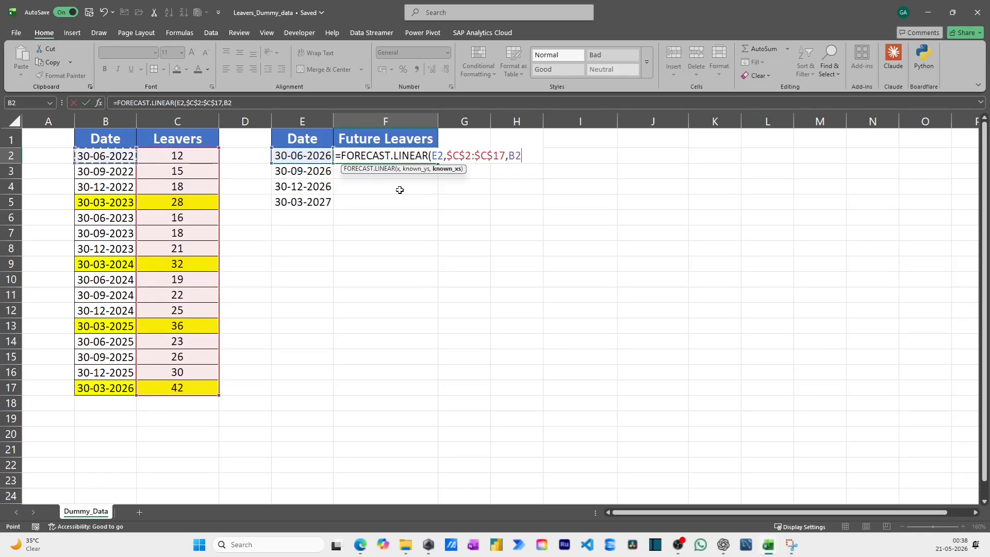
pyautogui.hotkey('ctrl', 'shift', 'Down')
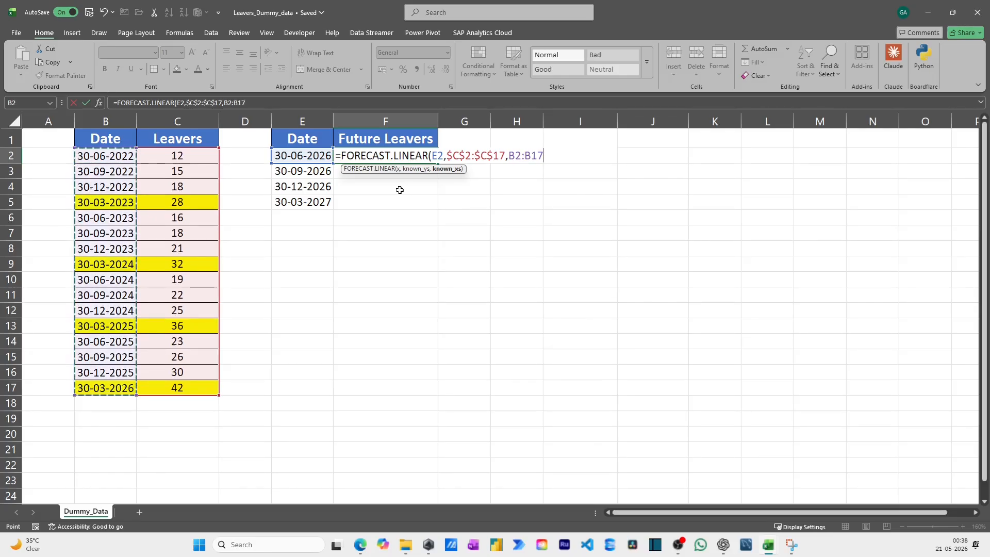
pyautogui.press('F4')
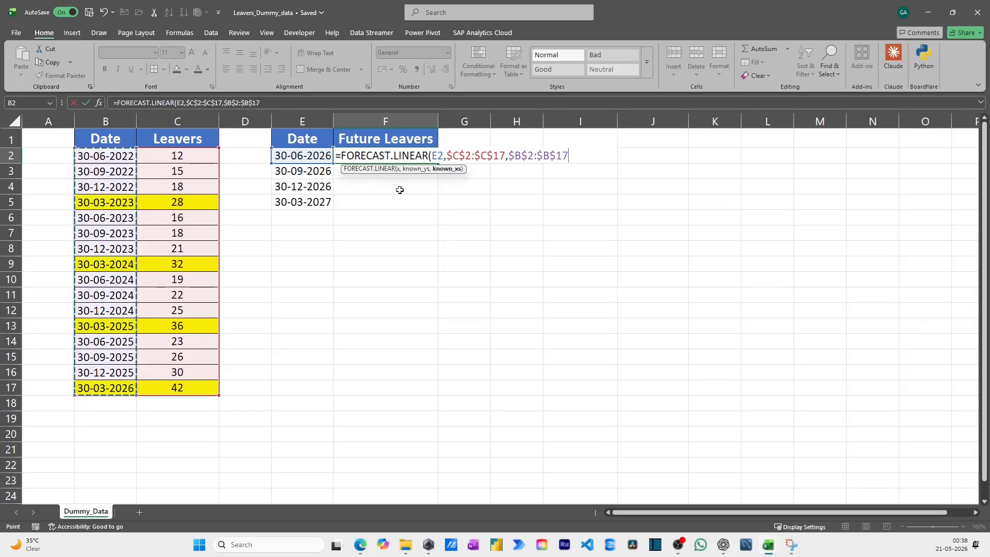
pyautogui.press('Return')
pyautogui.press('Up')
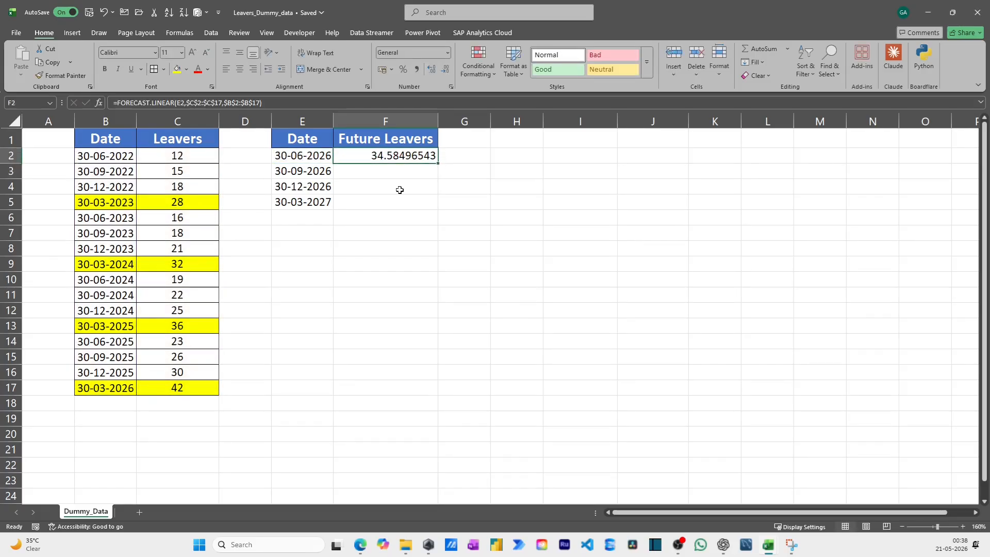
# Fill the FORECAST.LINEAR formula from F2 down through F5
pyautogui.hotkey('shift', 'Down')
pyautogui.hotkey('shift', 'Down')
pyautogui.hotkey('shift', 'Down')
pyautogui.hotkey('ctrl', 'd')
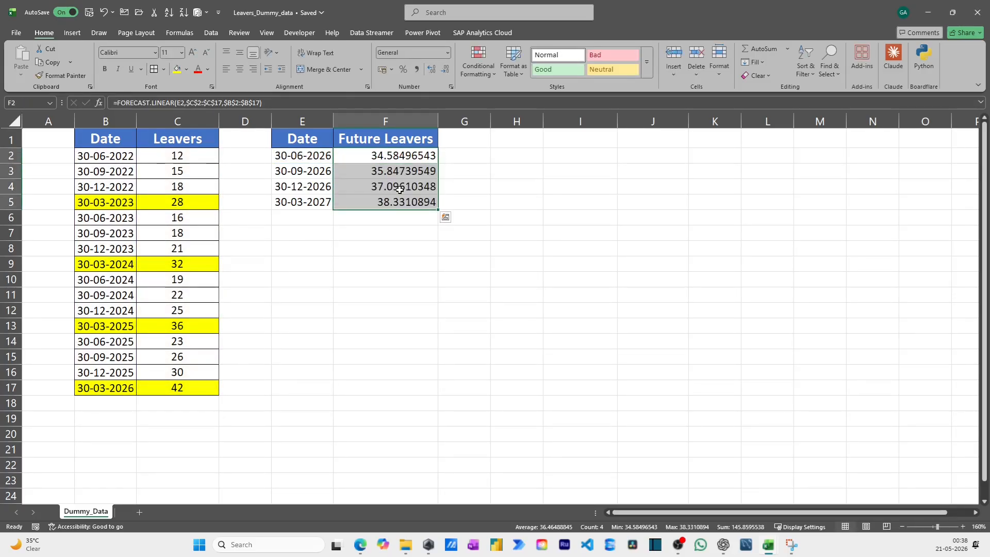
# Reduce the forecast values in F2:F5 to zero decimal places
pyautogui.click(447, 70)
pyautogui.click(447, 69)
pyautogui.click(447, 70)
pyautogui.click(446, 70)
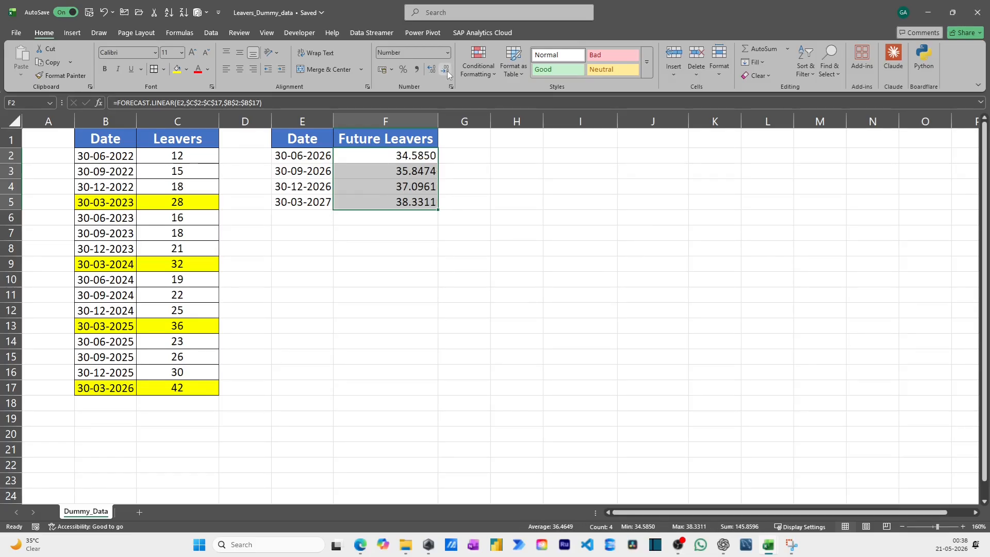
pyautogui.click(447, 70)
pyautogui.click(447, 69)
pyautogui.click(446, 70)
pyautogui.click(446, 70)
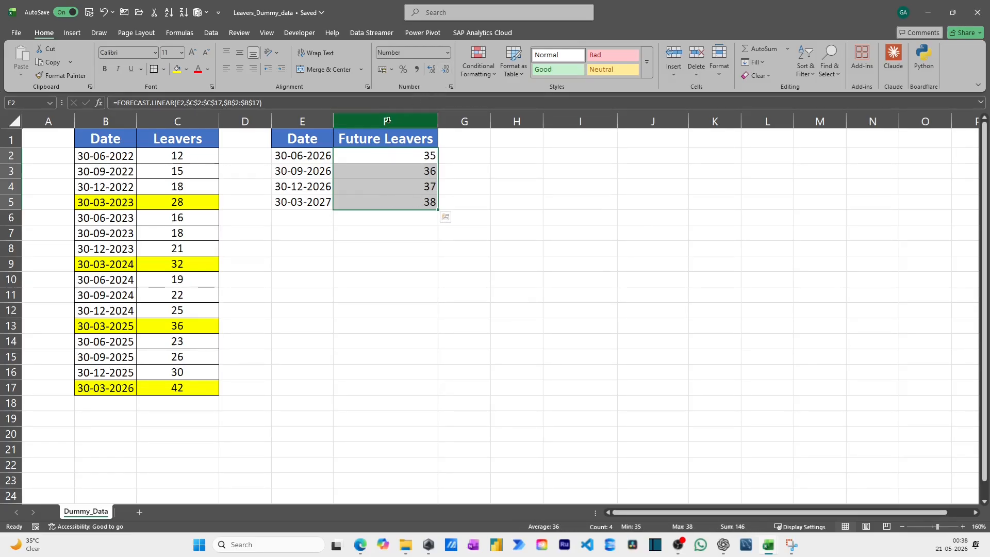
# Center the Future Leavers header and forecast values in F1:F5
pyautogui.moveTo(364, 139); pyautogui.dragTo(364, 203)
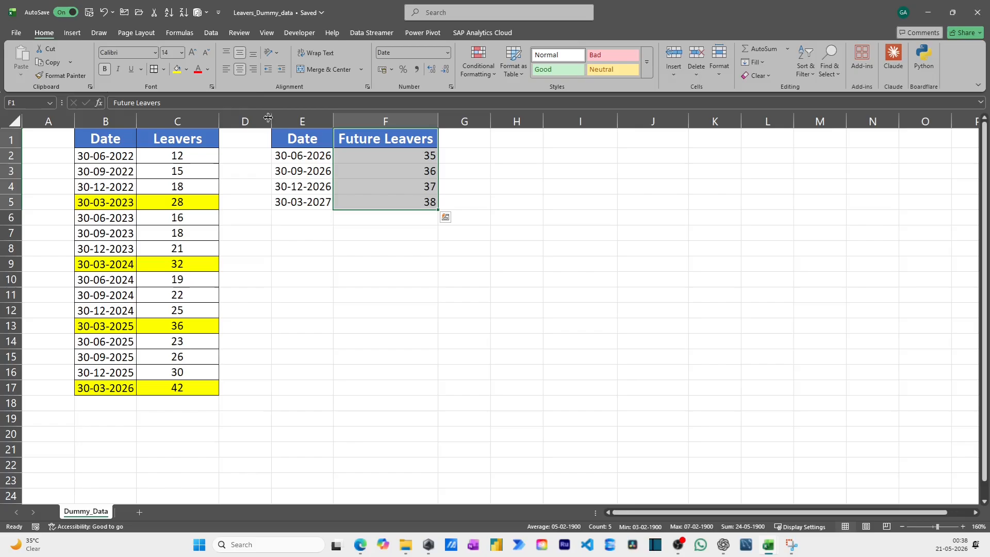
pyautogui.click(241, 69)
pyautogui.click(241, 69)
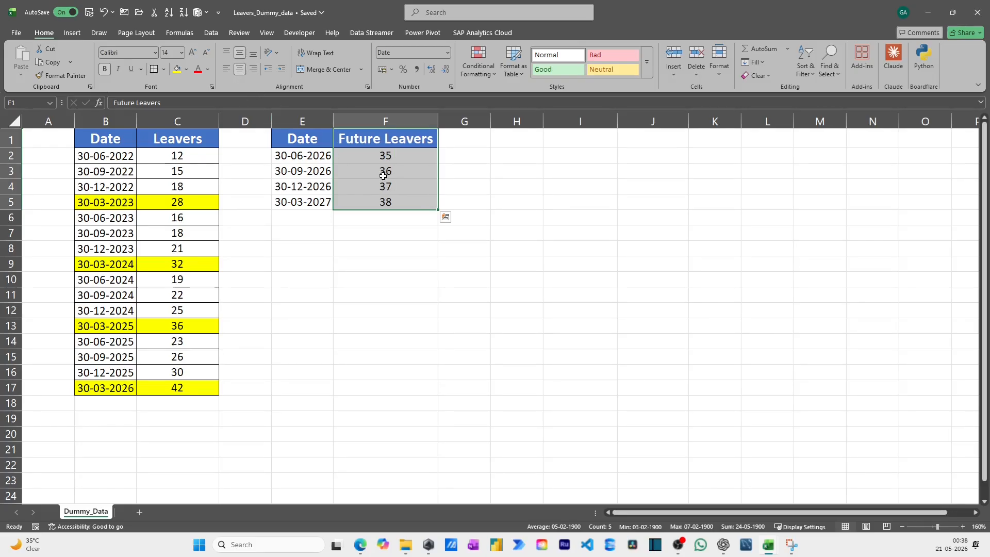
# Review the linear forecasts and their formulas in F2 through F5
pyautogui.click(383, 176)
pyautogui.press('Up')
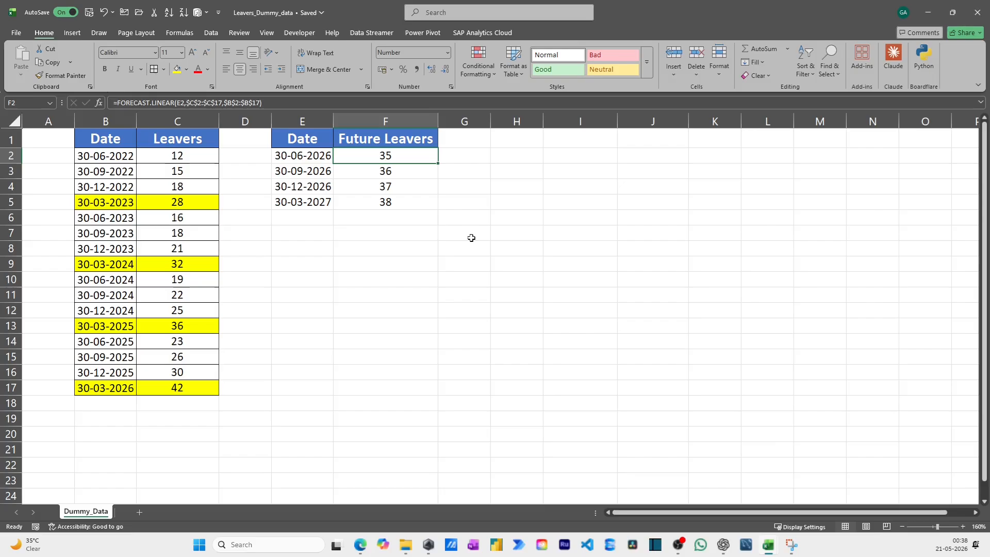
pyautogui.press('Down')
pyautogui.press('Down')
pyautogui.press('Down')
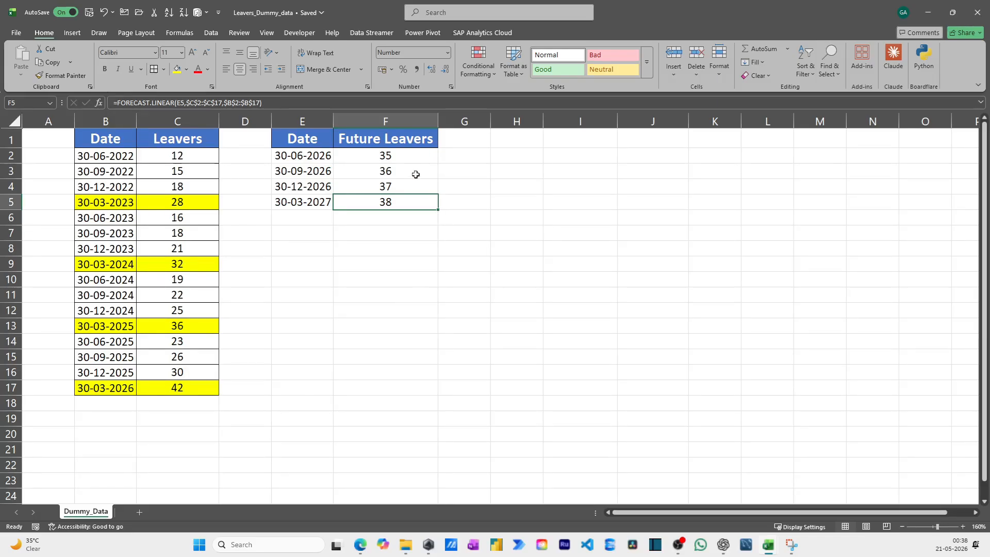
# Insert a 2-D line chart of the future dates and forecast leavers in E1:F5
pyautogui.click(307, 154)
pyautogui.moveTo(307, 138); pyautogui.dragTo(367, 205)
pyautogui.click(79, 33)
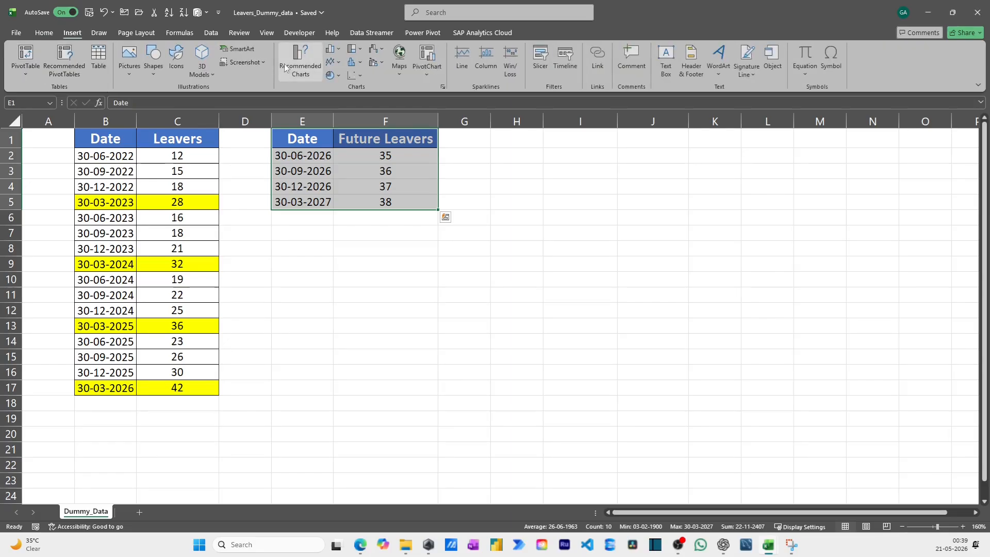
pyautogui.click(334, 60)
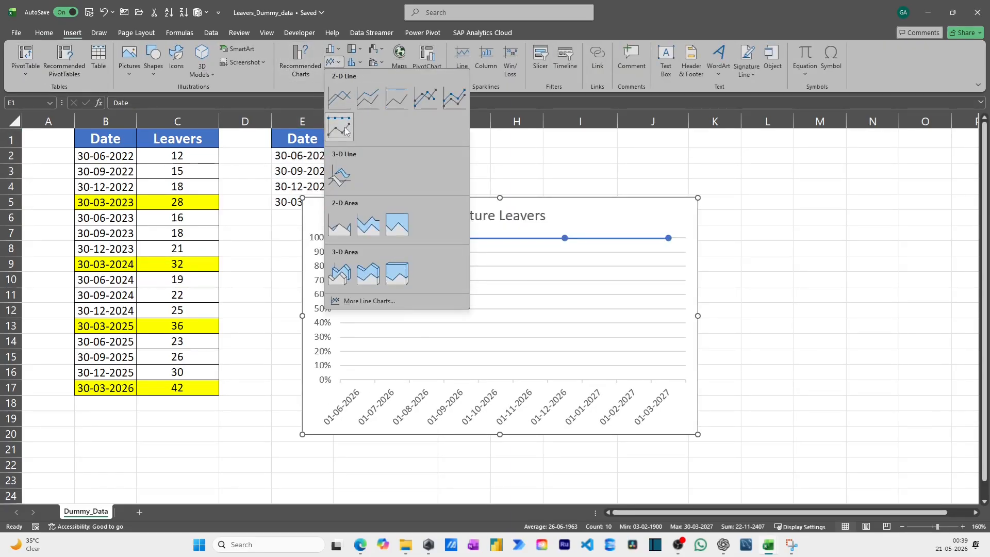
pyautogui.click(340, 98)
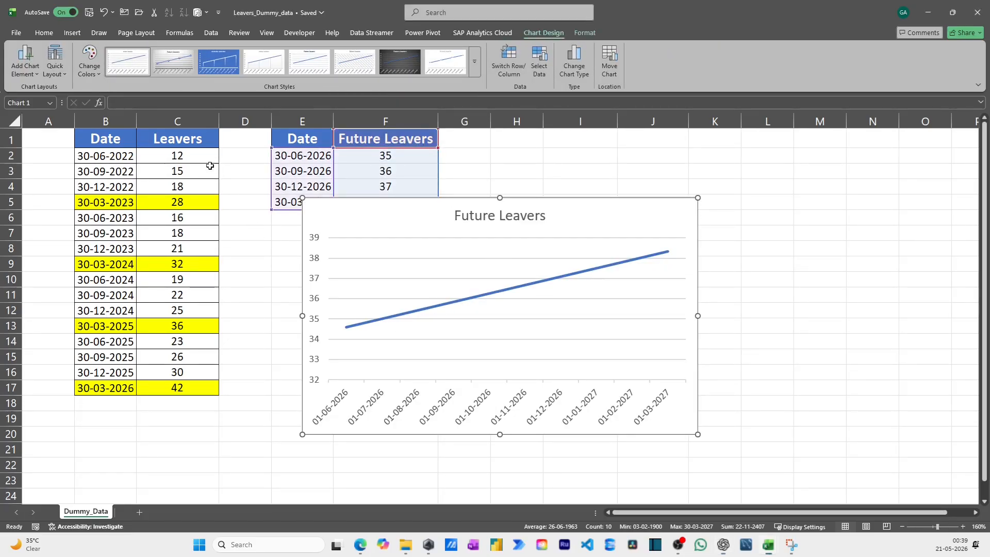
# Insert a 2-D line chart of the historical dates and leavers in B1:C17
pyautogui.moveTo(107, 144); pyautogui.dragTo(177, 390)
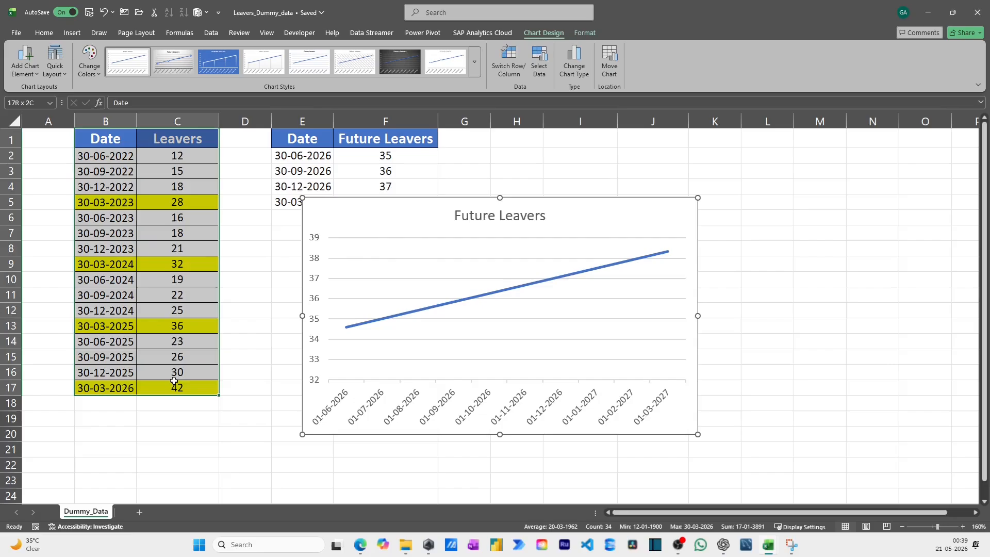
pyautogui.click(72, 32)
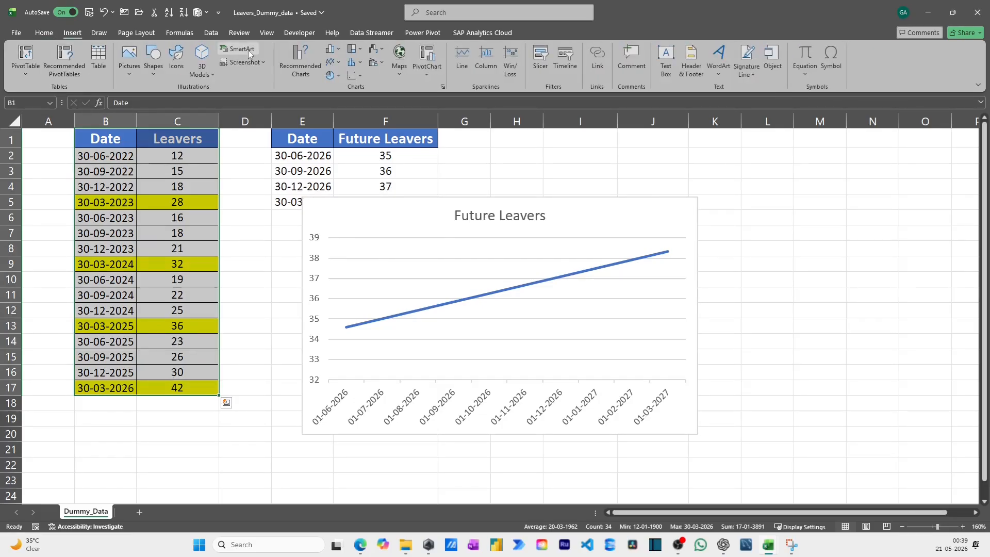
pyautogui.click(333, 61)
pyautogui.click(368, 100)
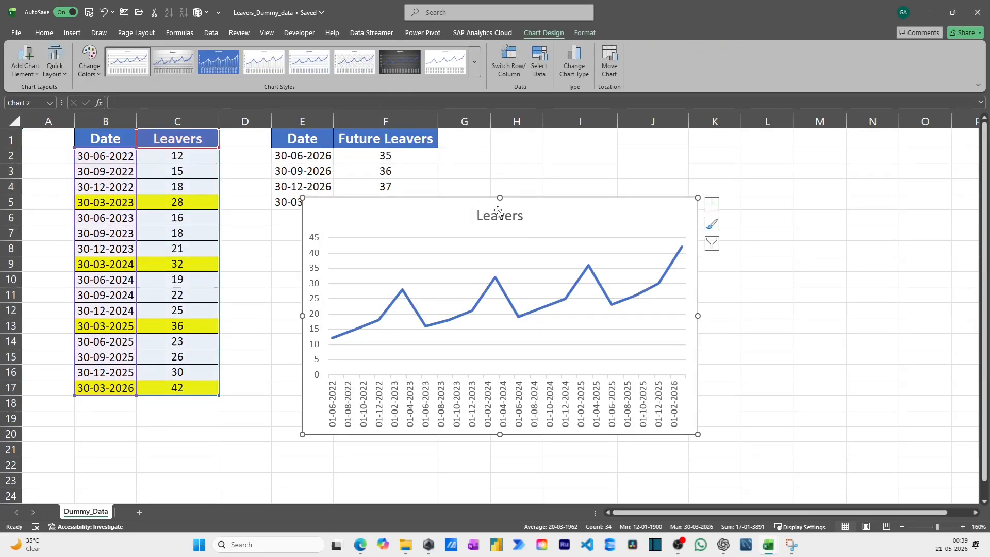
# Arrange the Future Leavers and Leavers charts side by side for comparison
pyautogui.moveTo(496, 212); pyautogui.dragTo(754, 242)
pyautogui.moveTo(629, 210); pyautogui.dragTo(946, 223)
pyautogui.click(556, 202)
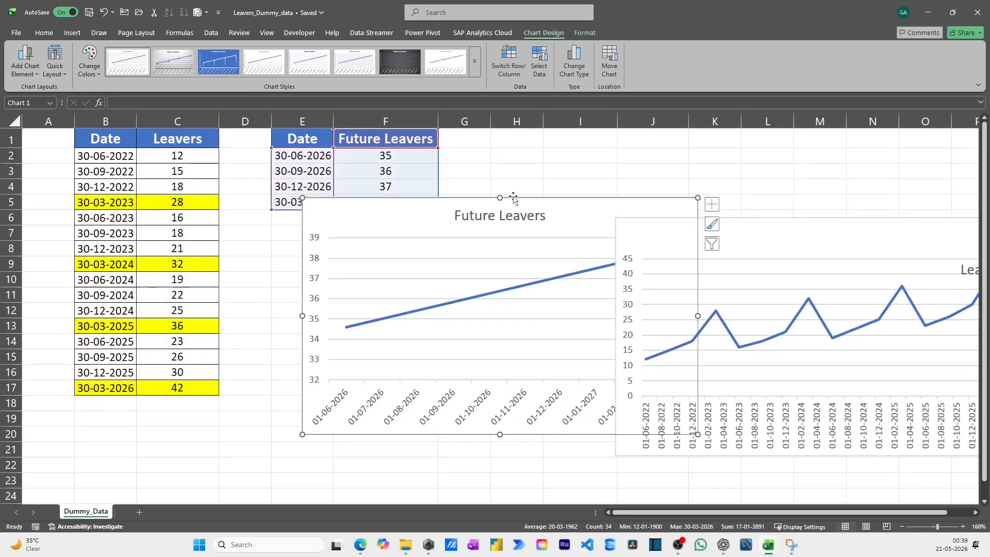
pyautogui.moveTo(469, 193); pyautogui.dragTo(298, 182)
pyautogui.moveTo(699, 222); pyautogui.dragTo(616, 177)
pyautogui.click(614, 184)
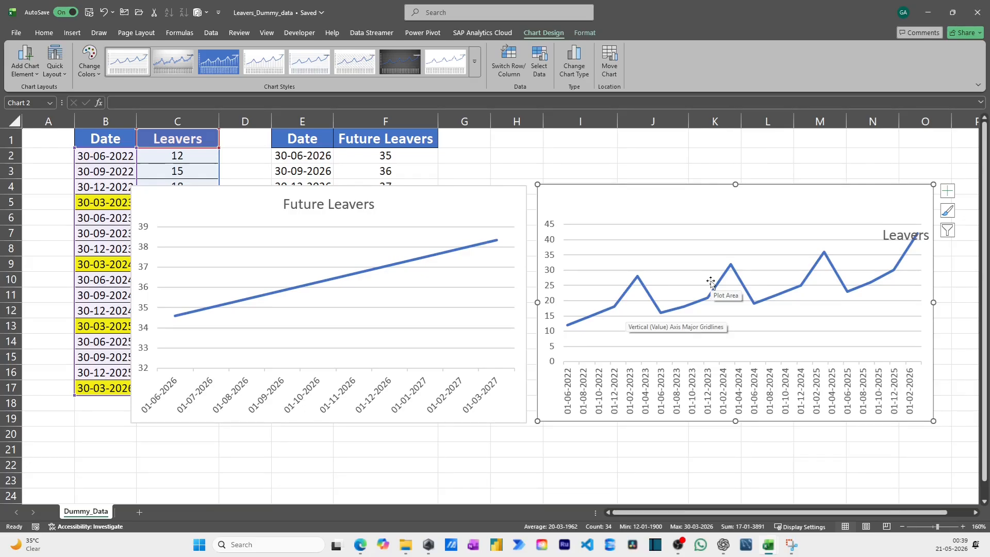
# Delete both the Future Leavers chart and the Leavers chart from the sheet
pyautogui.click(518, 194)
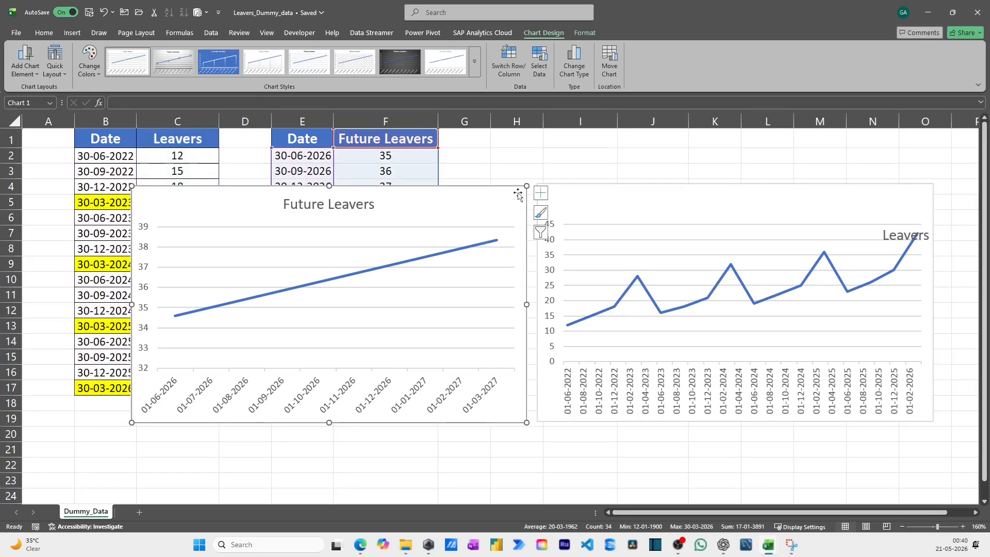
pyautogui.press('Delete')
pyautogui.click(574, 194)
pyautogui.press('Delete')
pyautogui.click(497, 191)
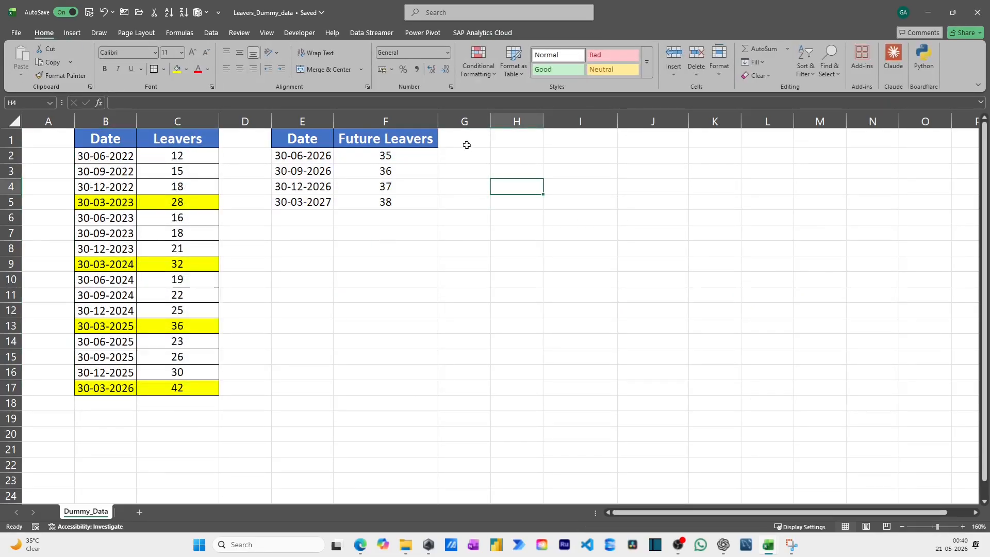
# Enter the header "Future Leavers using ETS" in G1
pyautogui.click(466, 143)
pyautogui.write('F')
pyautogui.write('utu')
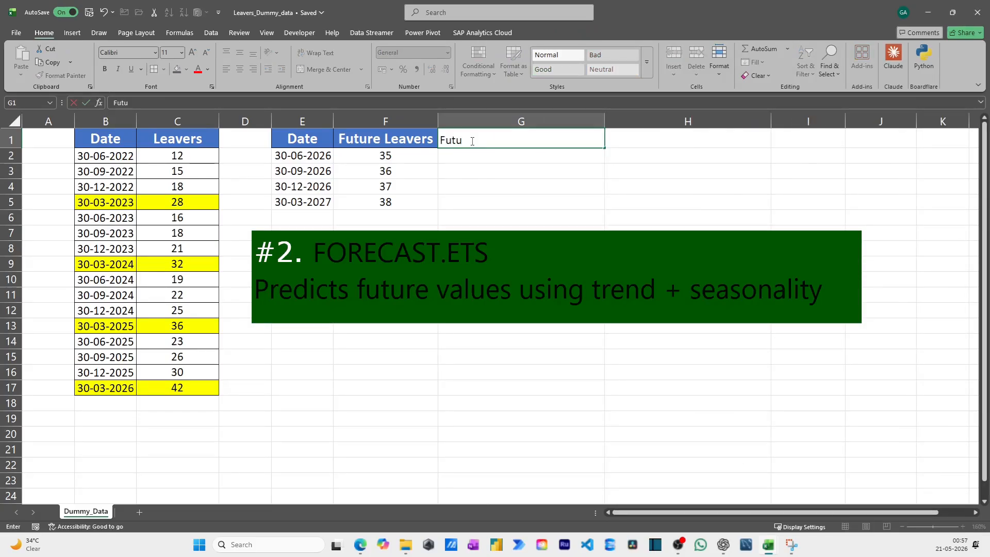
pyautogui.write('re Leave')
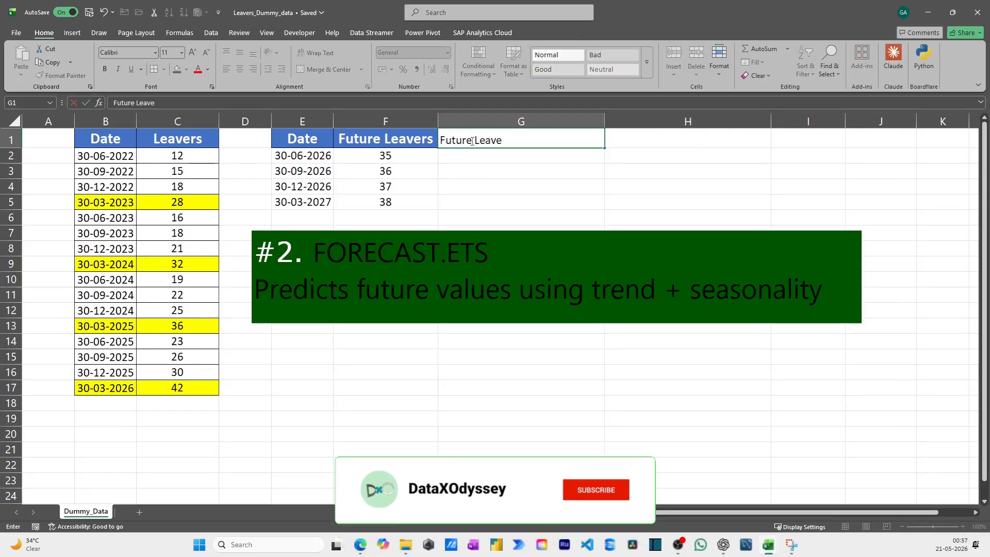
pyautogui.write('rs using ETS')
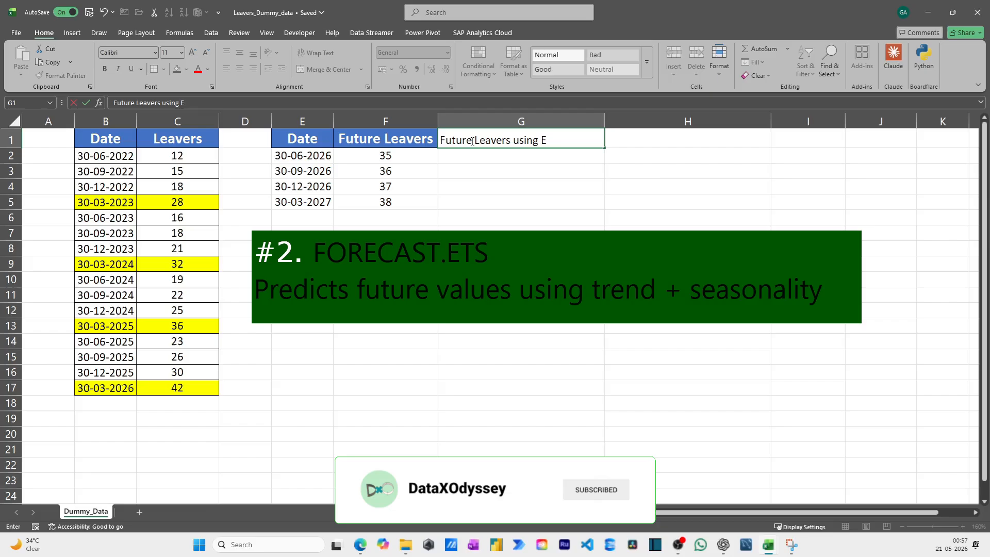
pyautogui.press('Return')
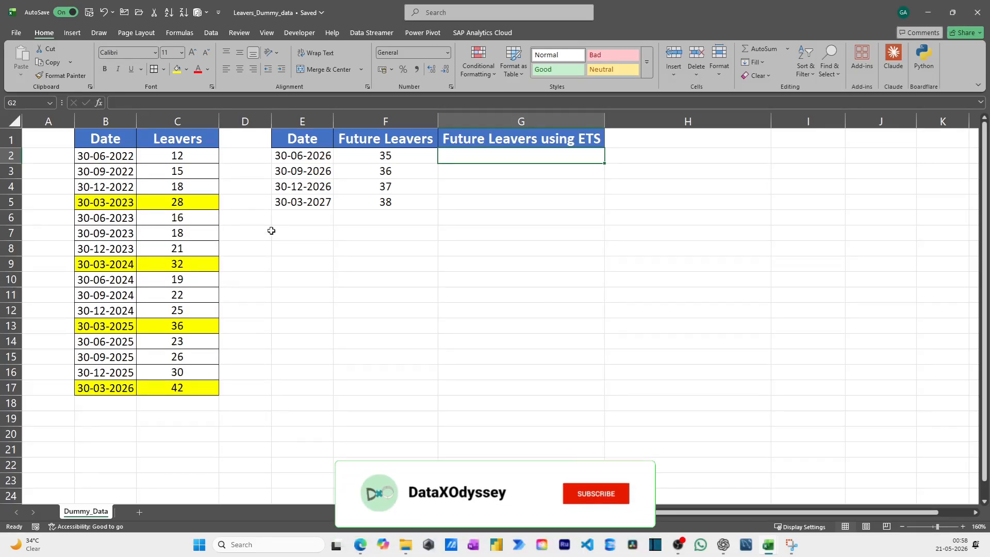
# Start a FORECAST.ETS formula in G2 with the future date in E2 as the target date
pyautogui.write('=fore')
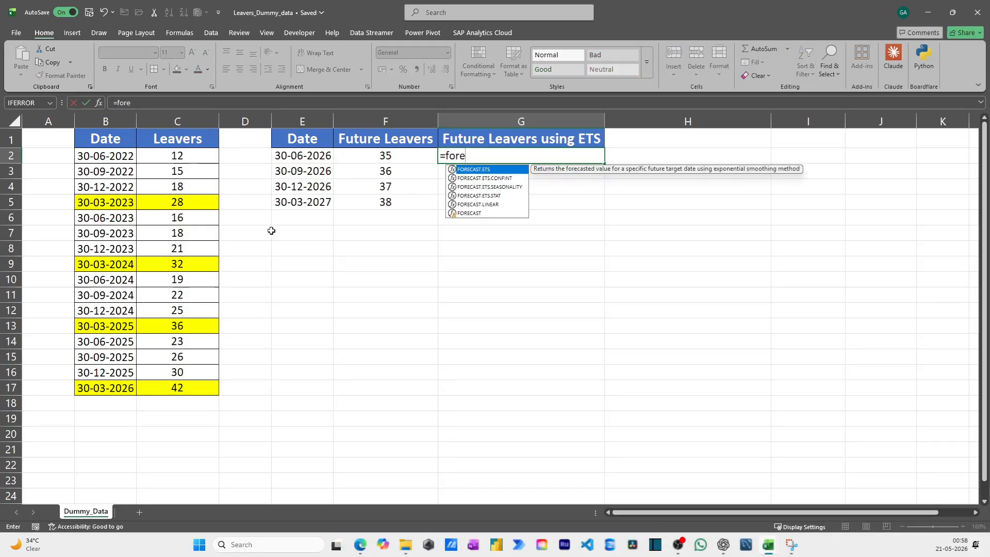
pyautogui.press('Tab')
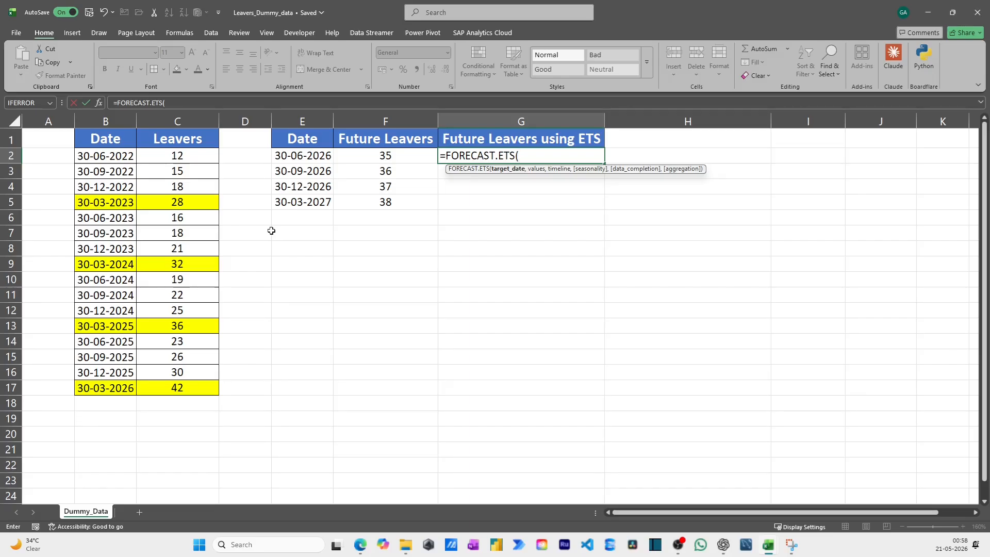
pyautogui.press('Left')
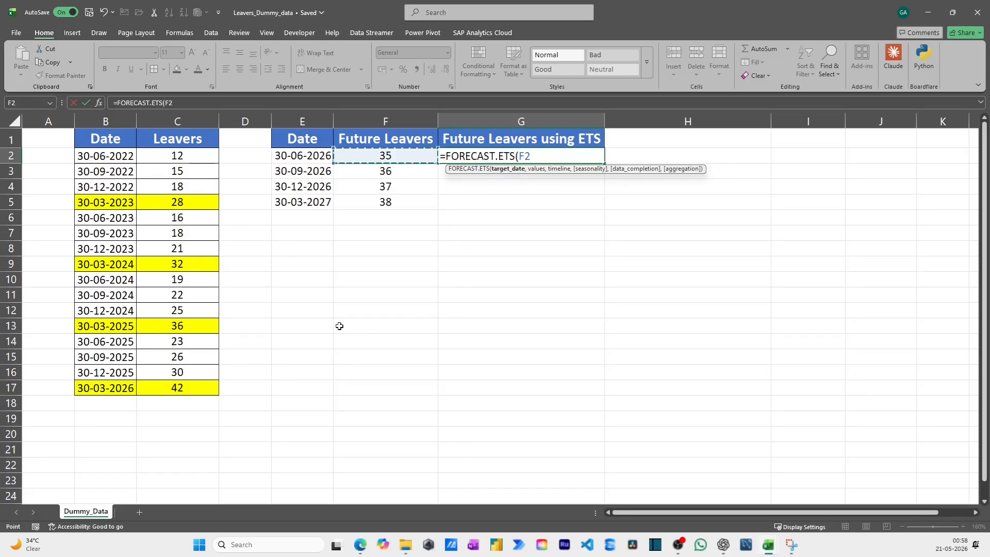
pyautogui.press('Left')
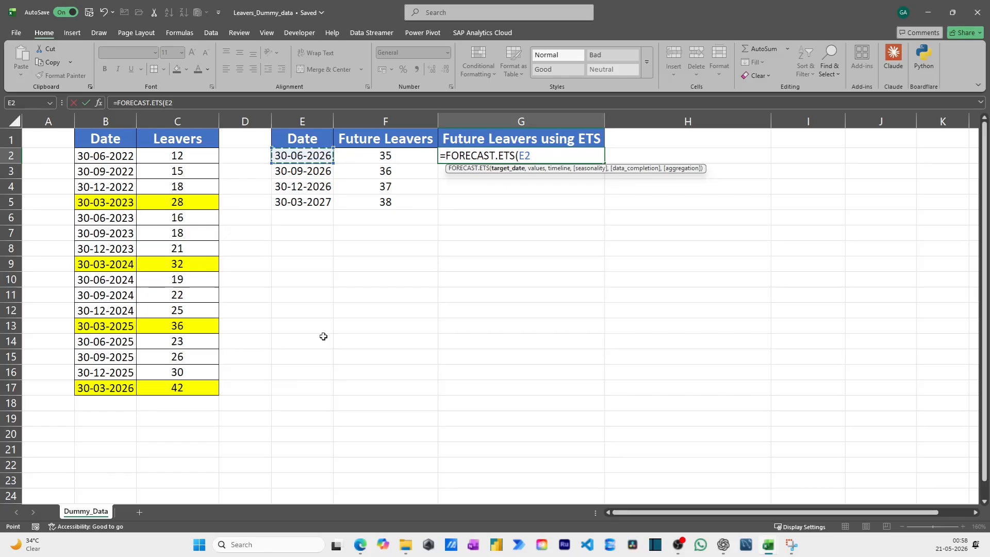
pyautogui.write(',')
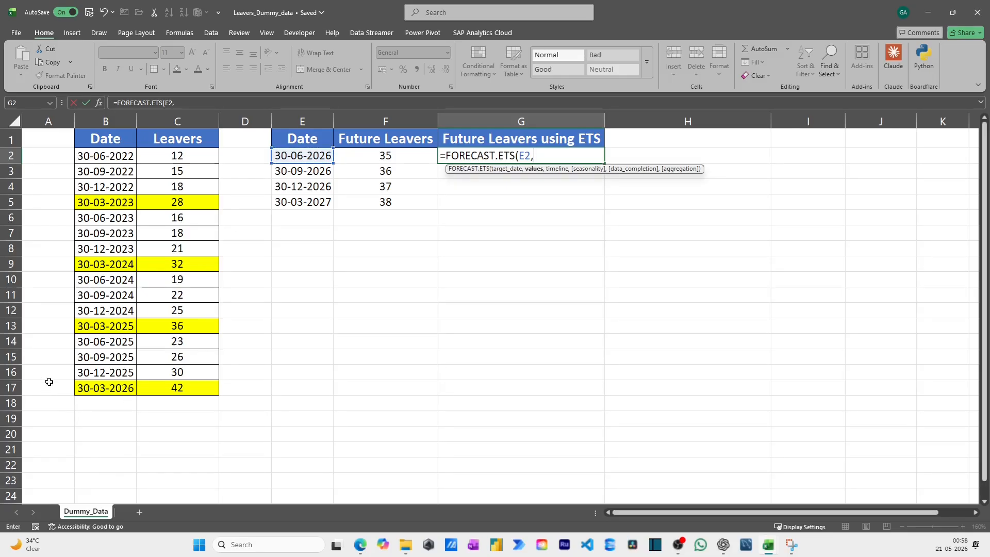
# Add the historical Leavers figures as the FORECAST.ETS values argument, using the absolute range $C$2:$C$17
pyautogui.press('Left')
pyautogui.press('Left')
pyautogui.press('Left')
pyautogui.press('Left')
pyautogui.hotkey('ctrl', 'shift', 'Down')
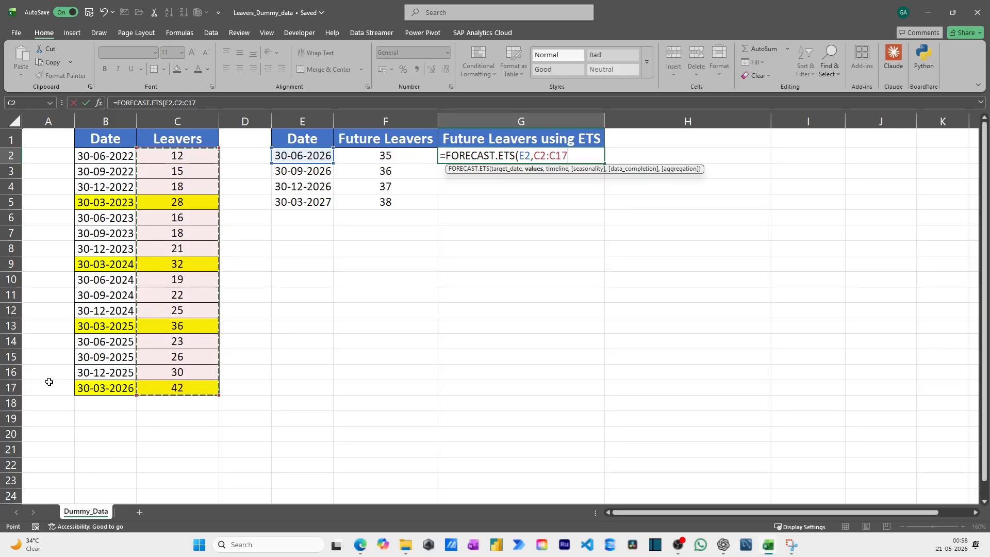
pyautogui.press('F4')
pyautogui.write(',')
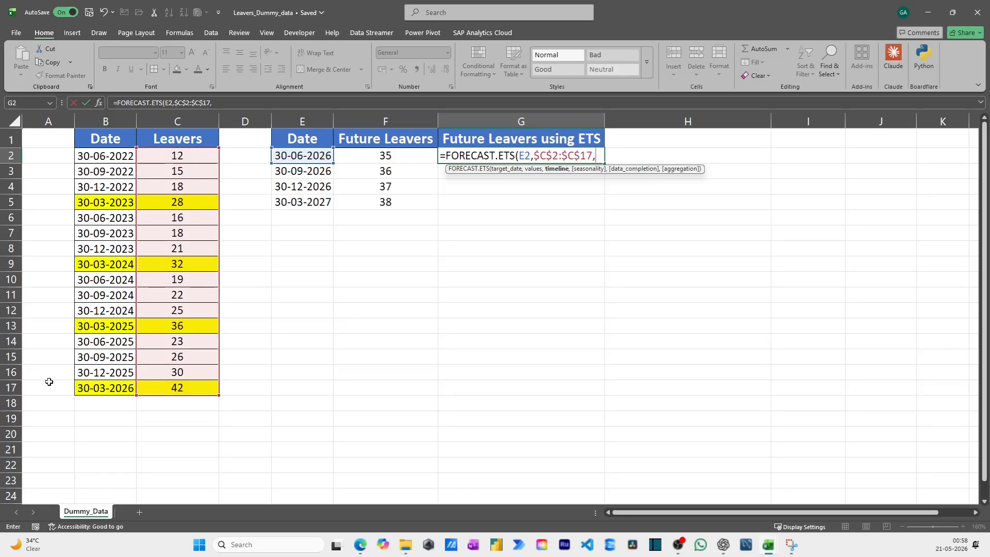
# Add the historical dates $B$2:$B$17 as the absolute timeline range and complete the FORECAST.ETS formula in G2
pyautogui.press('Left')
pyautogui.press('Left')
pyautogui.press('Left')
pyautogui.press('Left')
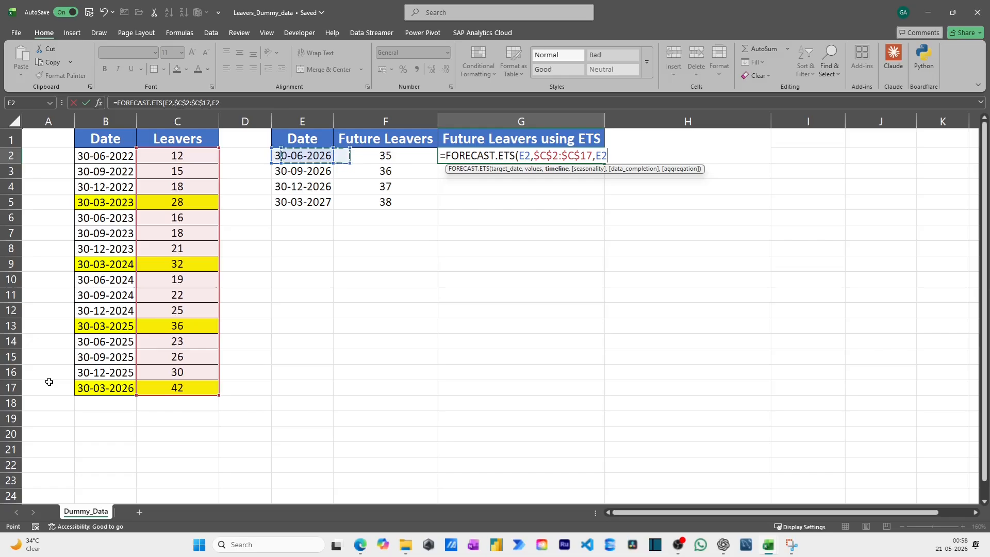
pyautogui.hotkey('ctrl', 'shift', 'Down')
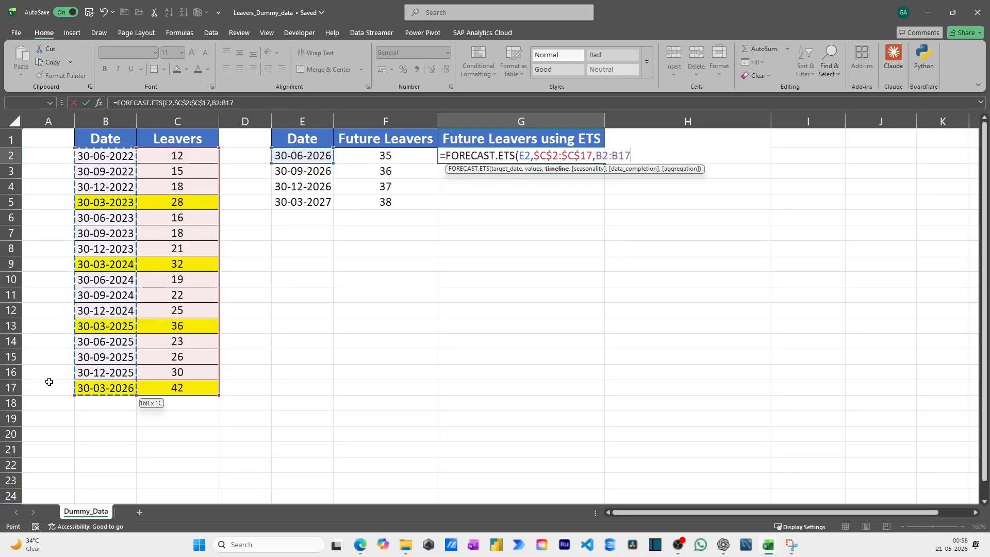
pyautogui.press('F4')
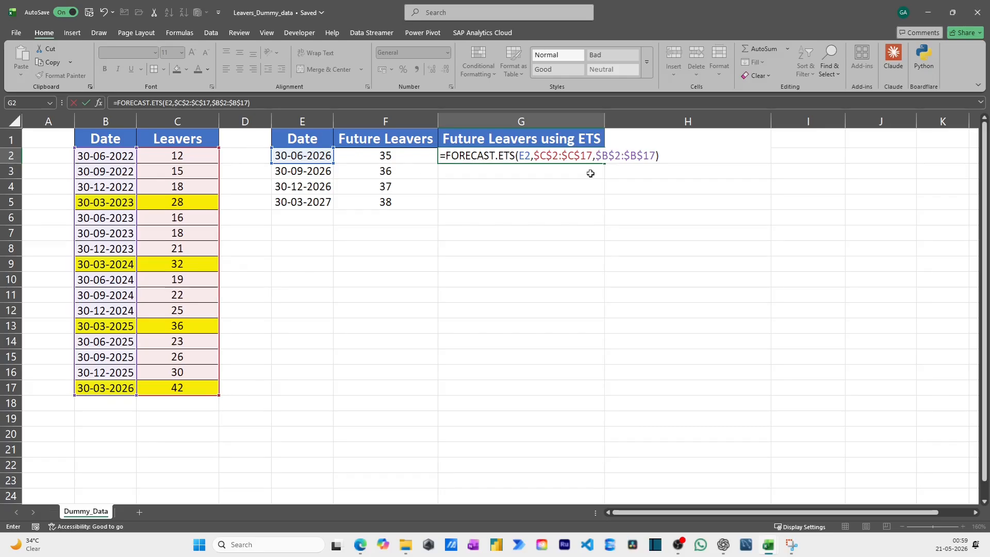
pyautogui.press('Return')
# Fill the FORECAST.ETS formula from G2 down through G5
pyautogui.press('Up')
pyautogui.hotkey('shift', 'Down')
pyautogui.hotkey('shift', 'Down')
pyautogui.hotkey('shift', 'Down')
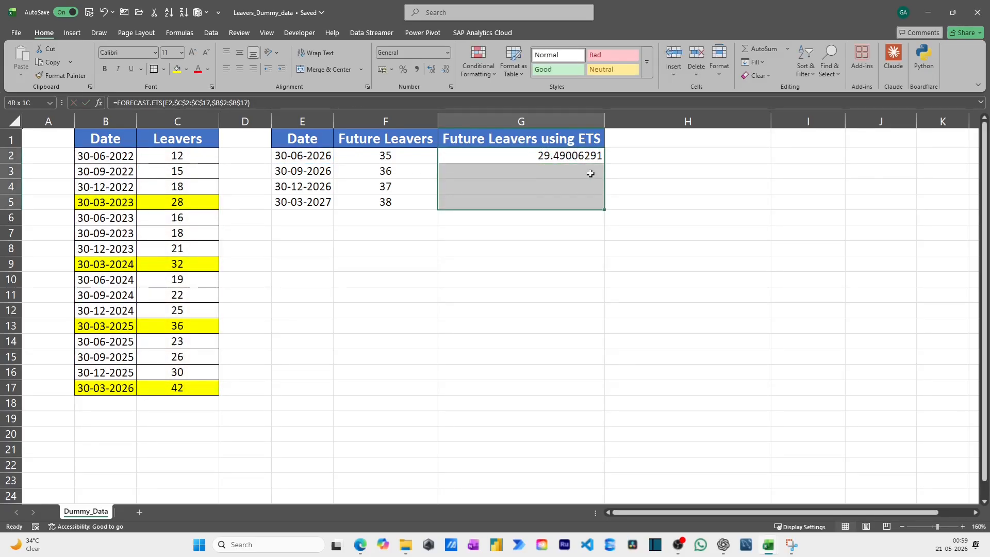
pyautogui.hotkey('ctrl', 'd')
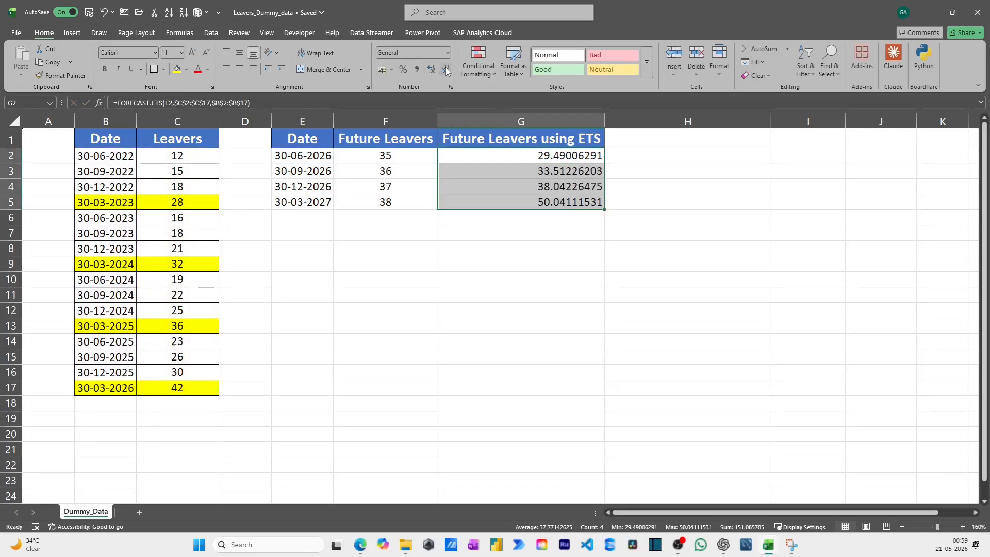
# Format the ETS forecasts in G2:G5 to show whole numbers without decimals
pyautogui.click(446, 70)
pyautogui.click(446, 70)
pyautogui.click(446, 70)
pyautogui.click(446, 70)
pyautogui.click(446, 69)
pyautogui.click(446, 70)
pyautogui.click(446, 70)
pyautogui.click(446, 69)
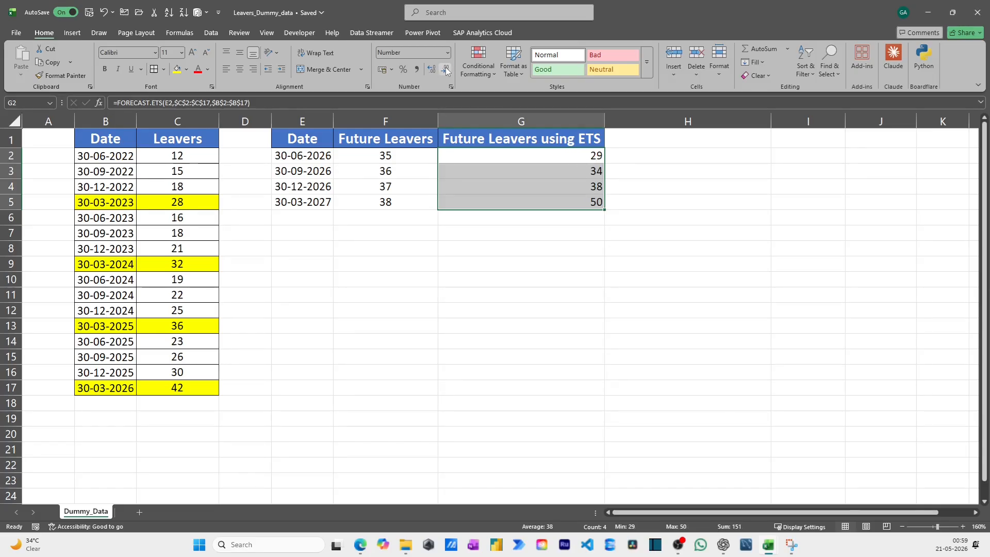
# Compare the linear forecasts in column F with the ETS forecasts in column G for each future quarter
pyautogui.click(514, 153)
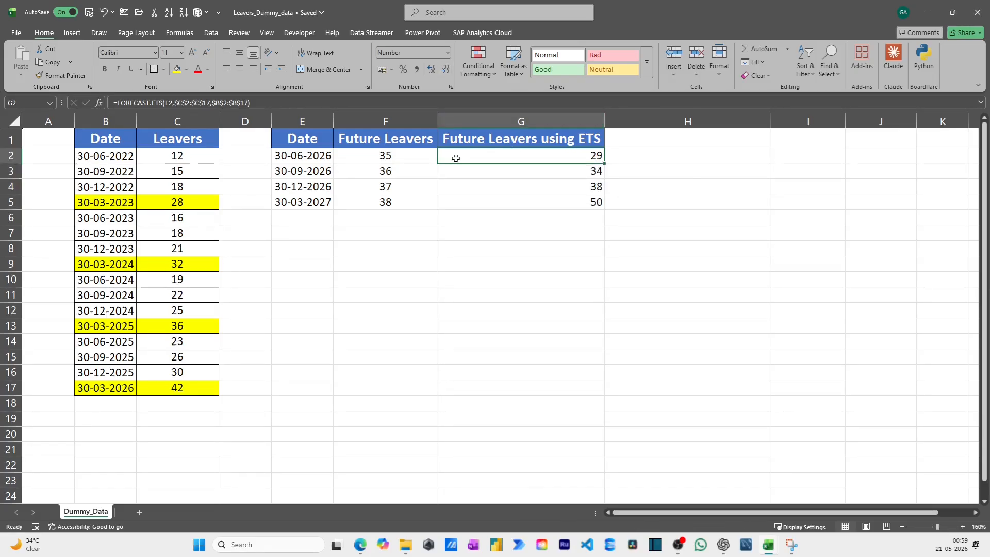
pyautogui.click(410, 158)
pyautogui.click(487, 153)
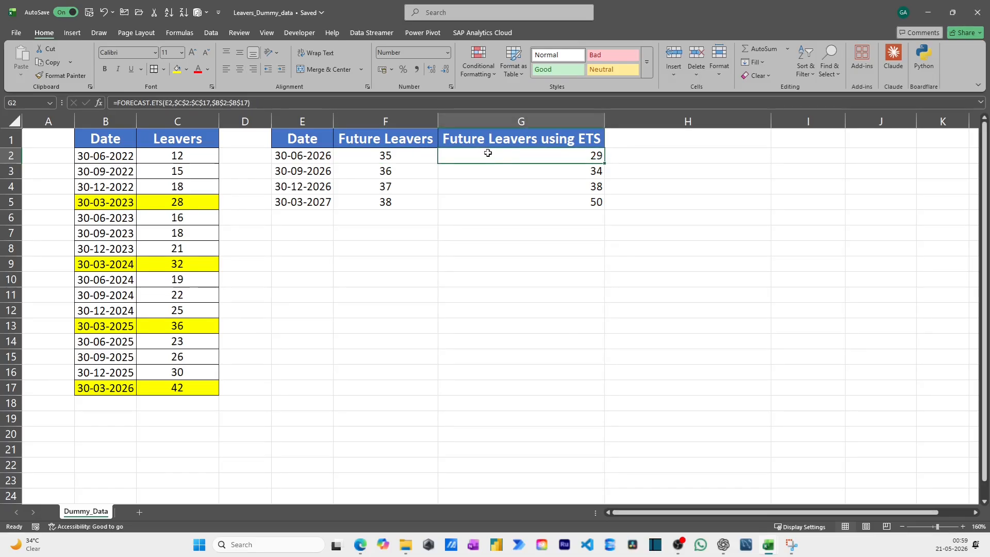
pyautogui.click(439, 176)
pyautogui.click(403, 175)
pyautogui.click(539, 186)
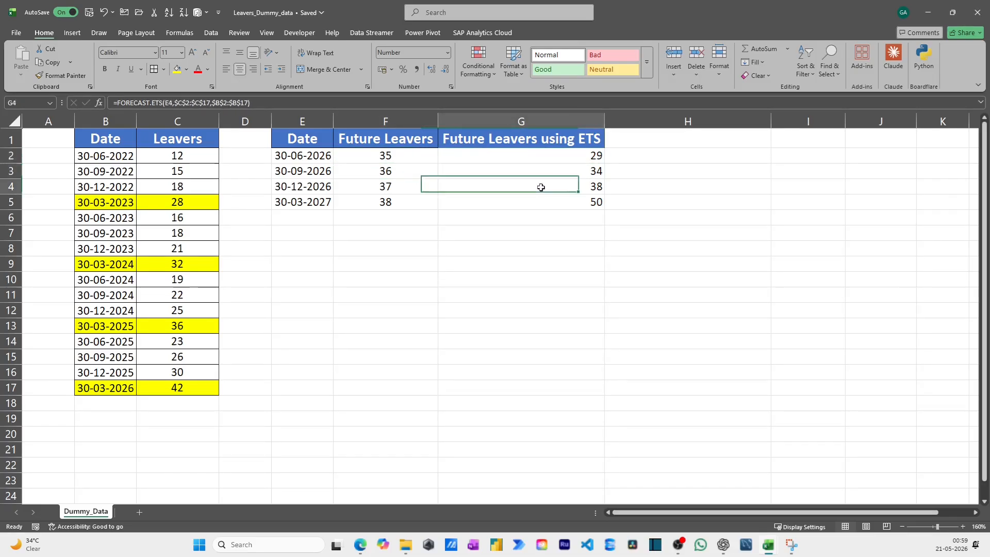
pyautogui.click(422, 185)
pyautogui.click(497, 158)
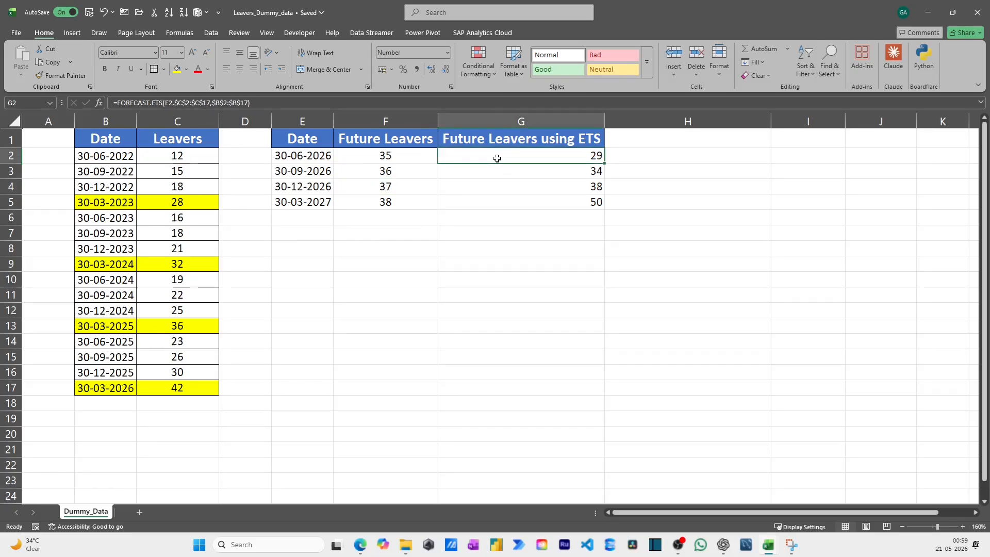
pyautogui.click(404, 204)
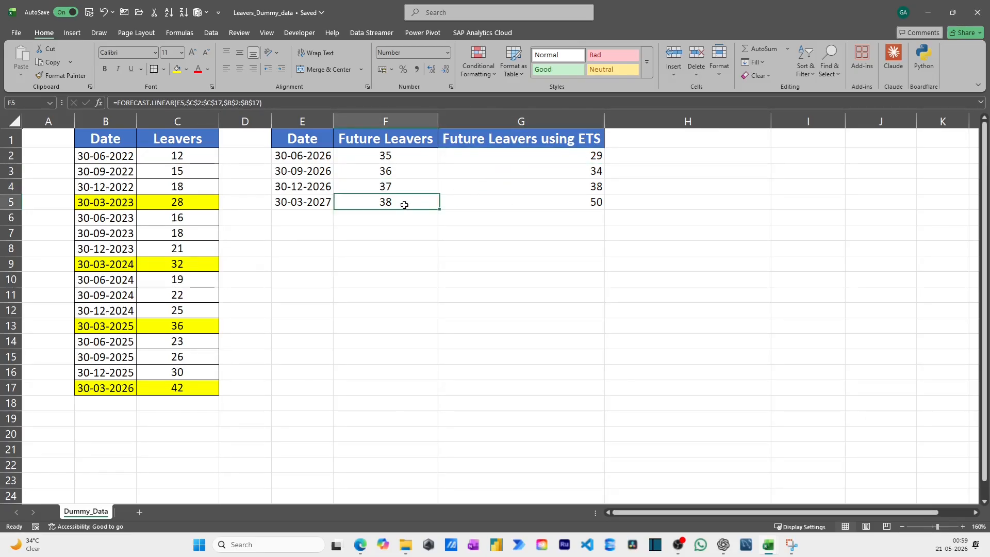
# Highlight the ETS forecast for 30-03-2027 in G5 with a yellow fill
pyautogui.click(575, 199)
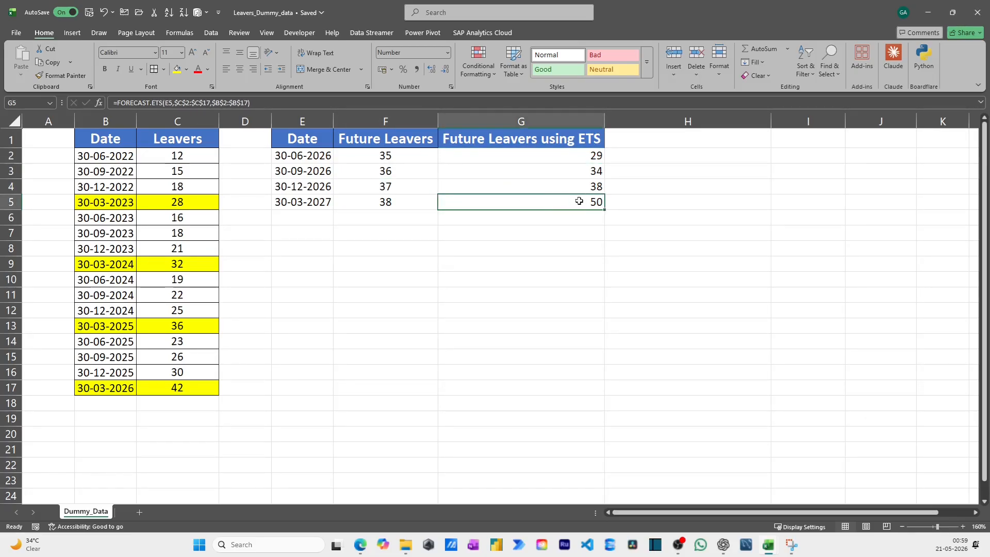
pyautogui.click(177, 69)
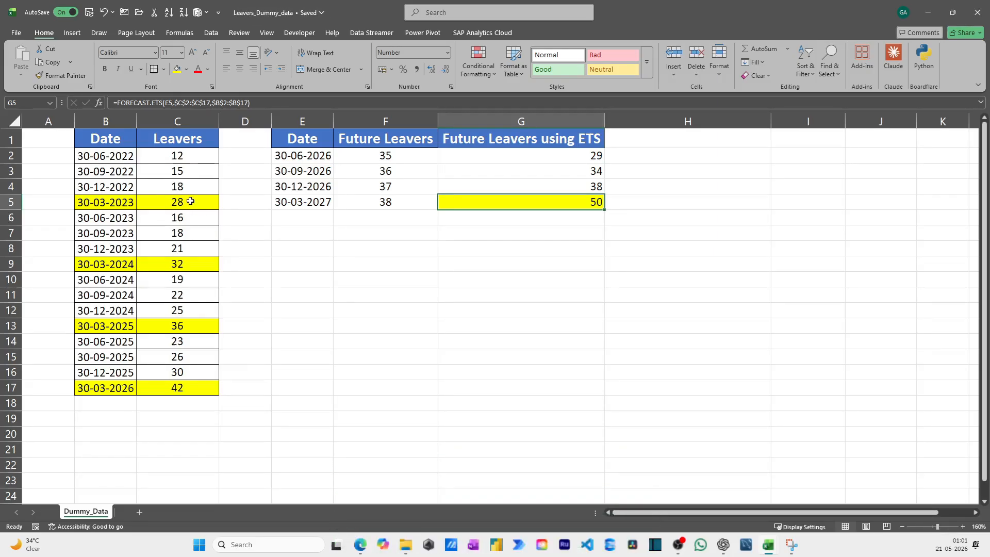
# Review the highlighted March peaks in the historical Leavers column against the ETS forecast for 30-03-2027
pyautogui.click(191, 207)
pyautogui.click(190, 264)
pyautogui.click(194, 325)
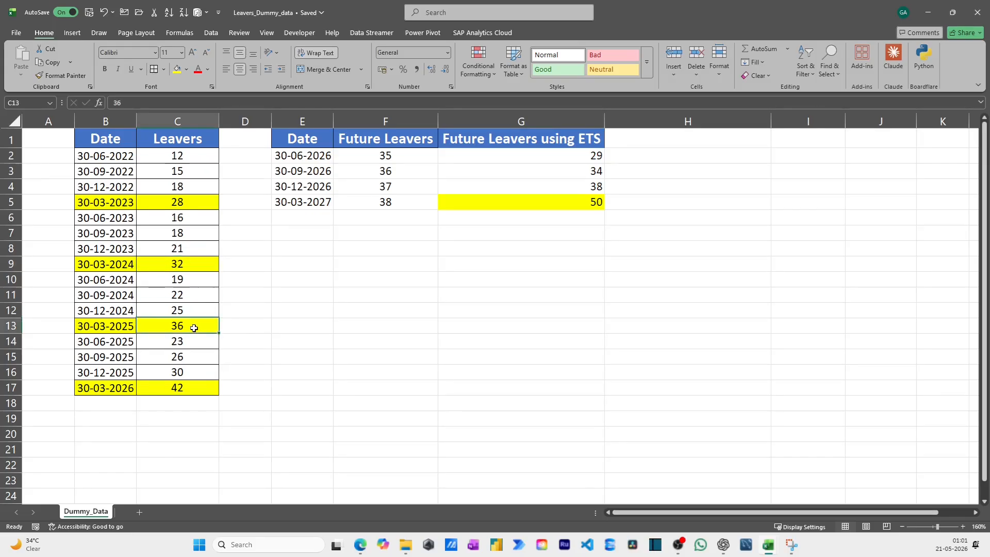
pyautogui.click(197, 386)
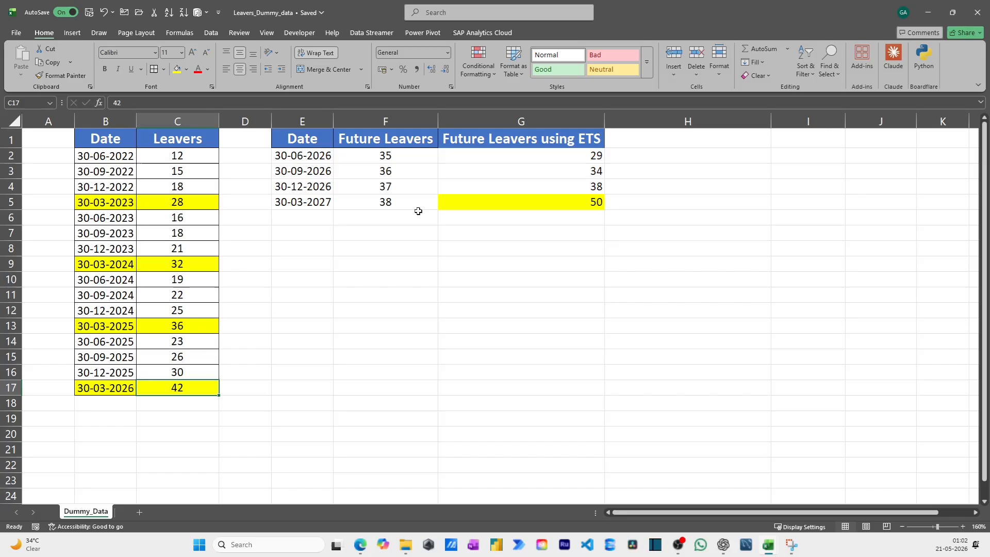
pyautogui.click(484, 210)
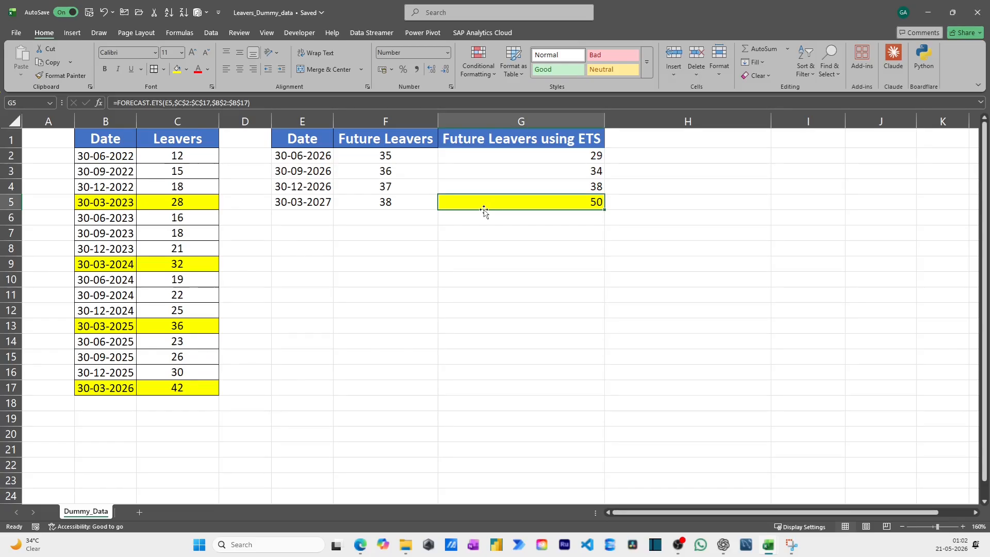
# Enter the header "Forecast.ETS.Seasonality" in H1
pyautogui.click(646, 143)
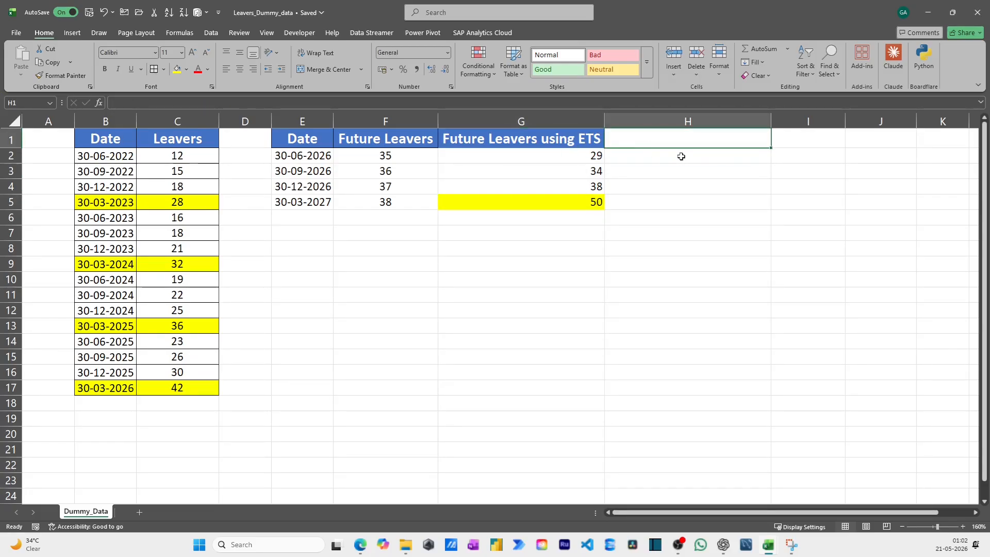
pyautogui.write('Forecast')
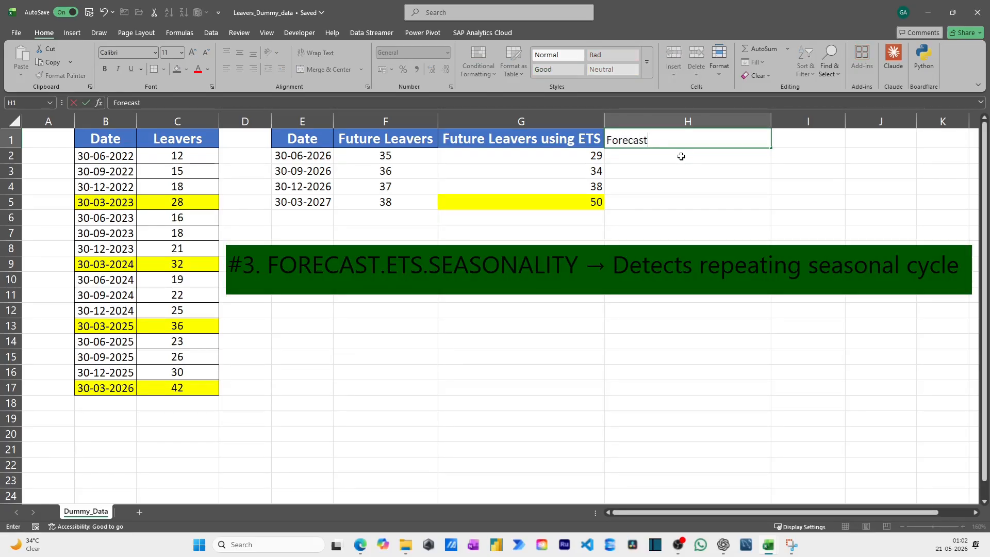
pyautogui.write('.ETS.Seasonality')
pyautogui.press('Return')
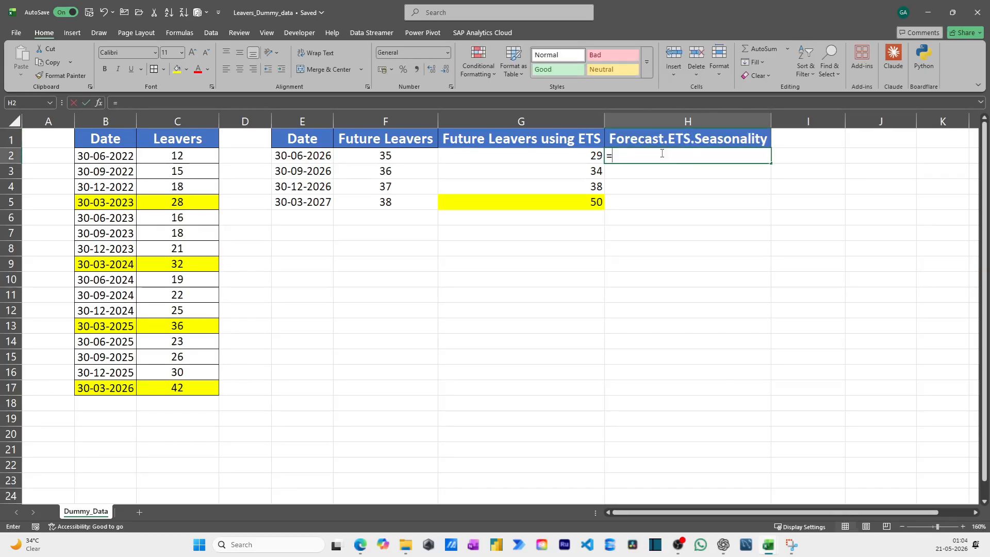
# Start a FORECAST.ETS.SEASONALITY formula in H2 with the historical Leavers range C2:C17 as its values
pyautogui.write('=forec')
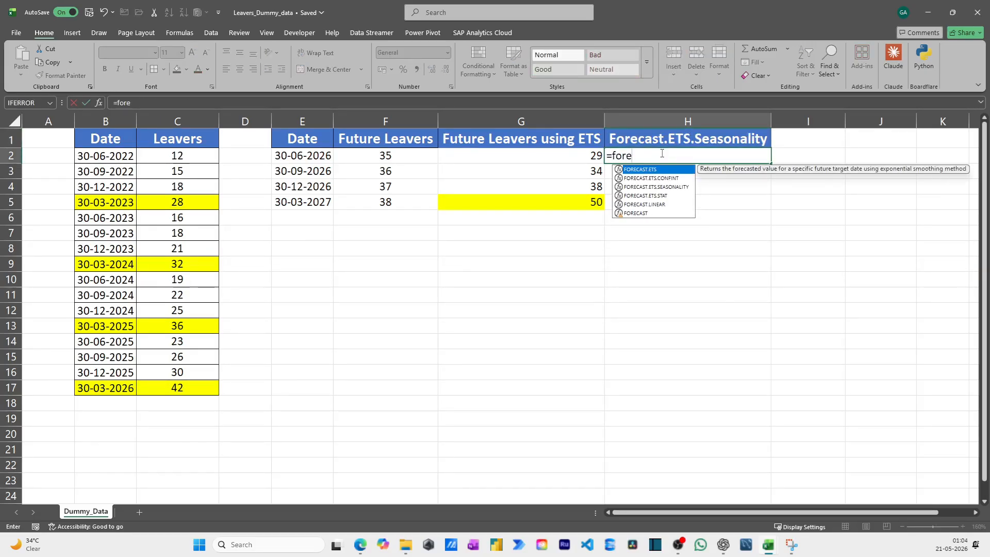
pyautogui.press('Down')
pyautogui.press('Down')
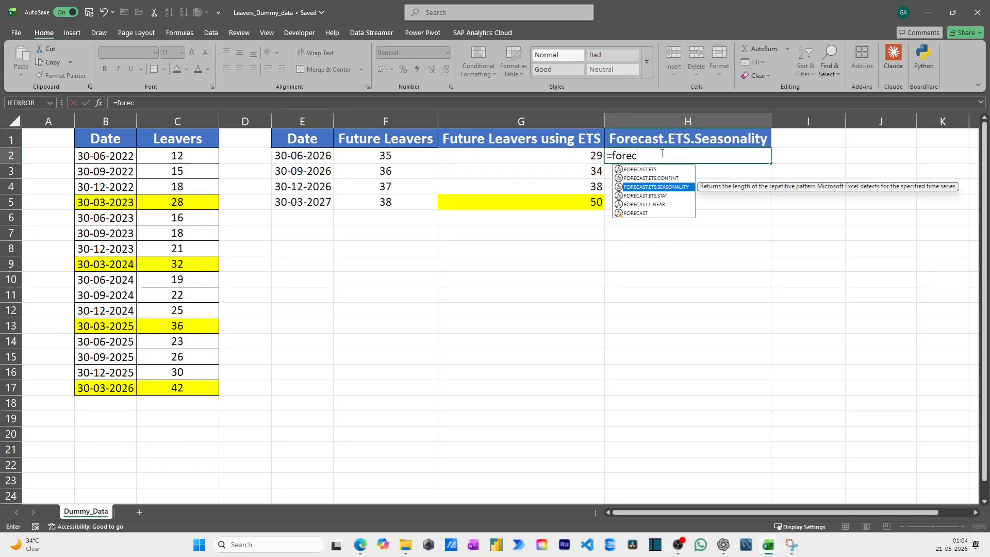
pyautogui.press('Tab')
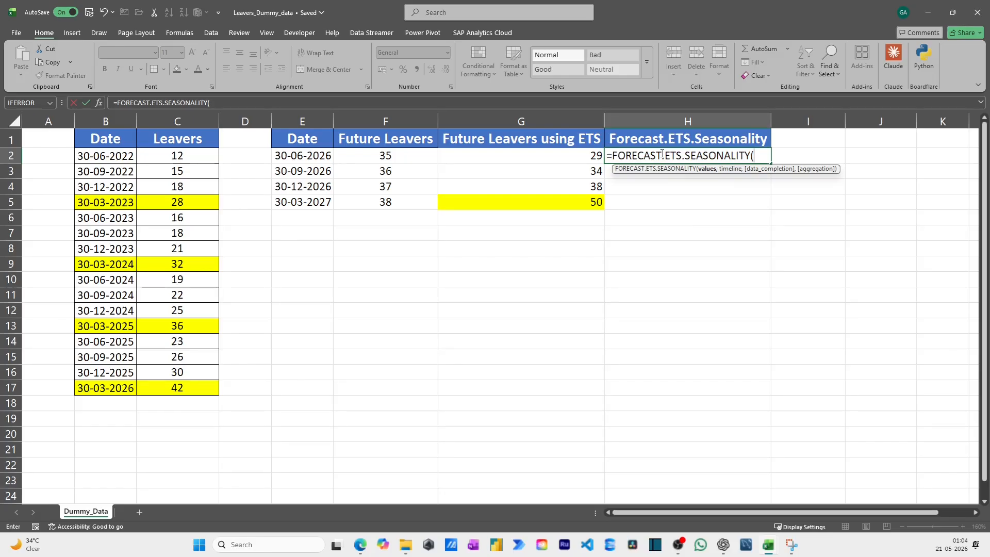
pyautogui.press('Left')
pyautogui.press('Left')
pyautogui.press('Left')
pyautogui.press('Left')
pyautogui.press('Left')
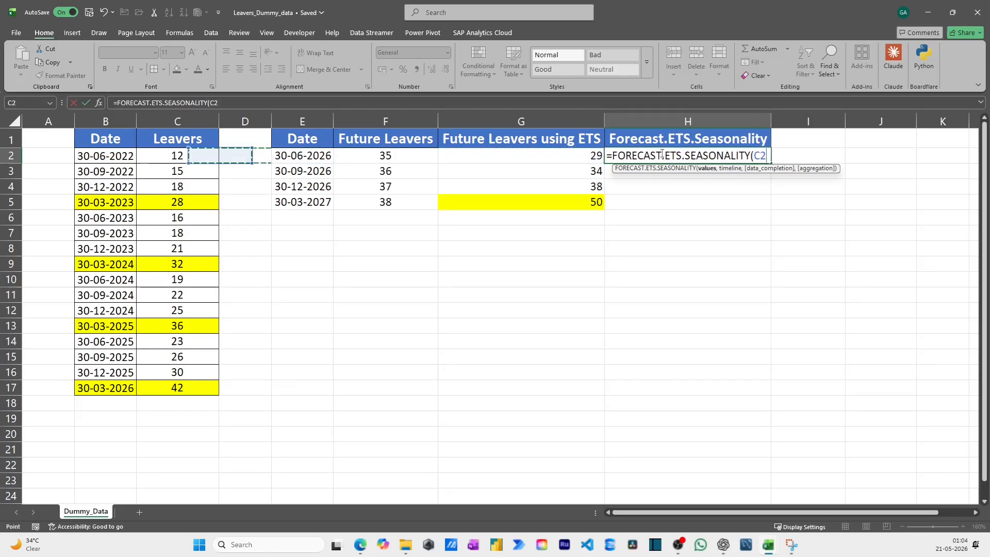
pyautogui.hotkey('ctrl', 'shift', 'Down')
pyautogui.write(',')
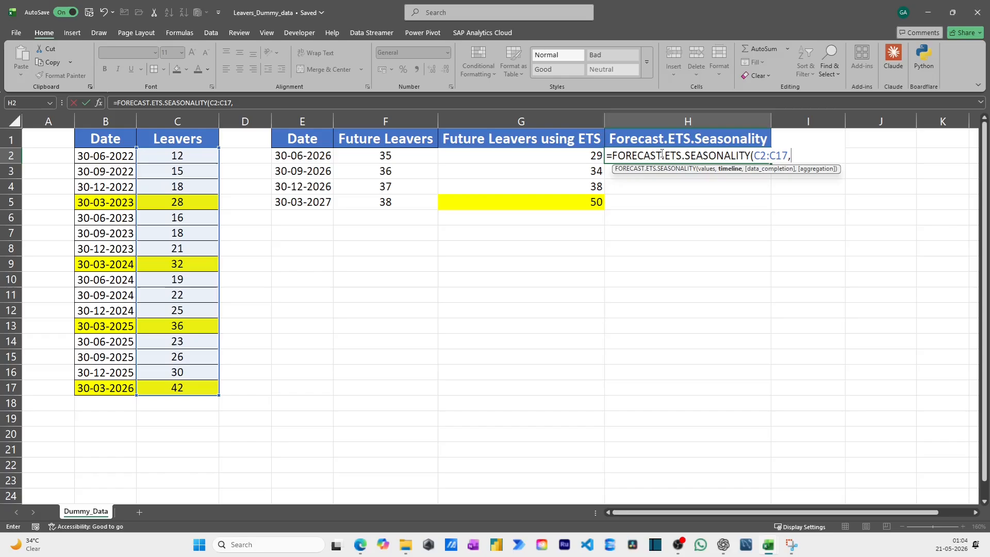
# Add the historical dates B2:B17 as the timeline and complete the seasonality formula in H2
pyautogui.press('Left')
pyautogui.press('Left')
pyautogui.press('Left')
pyautogui.press('Left')
pyautogui.press('Left')
pyautogui.press('Left')
pyautogui.press('Left')
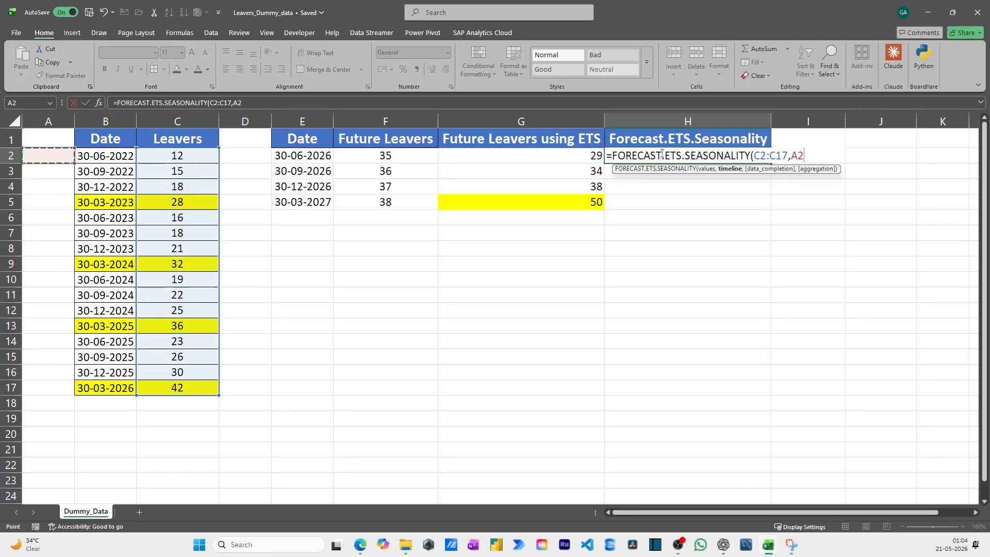
pyautogui.press('Right')
pyautogui.hotkey('ctrl', 'shift', 'Down')
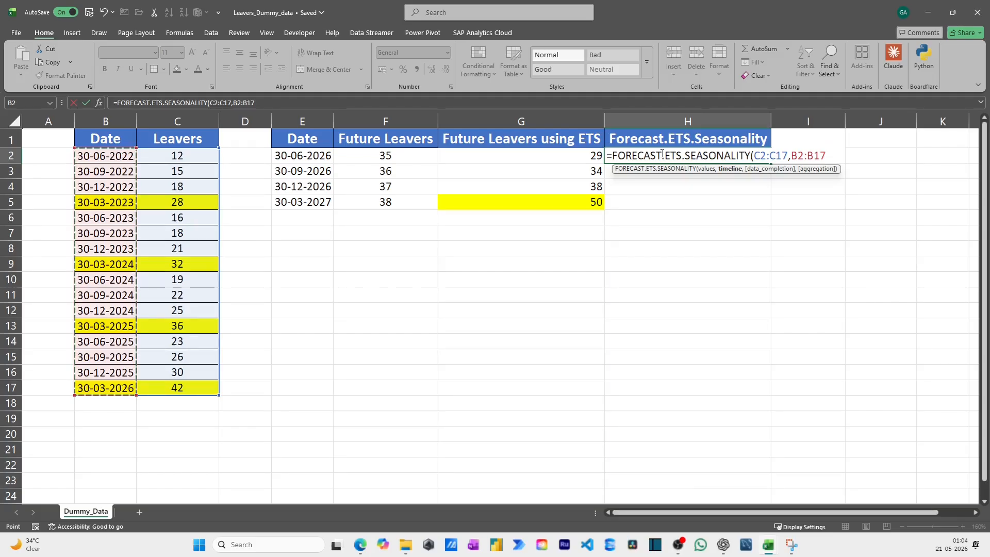
pyautogui.press('Return')
pyautogui.click(661, 153)
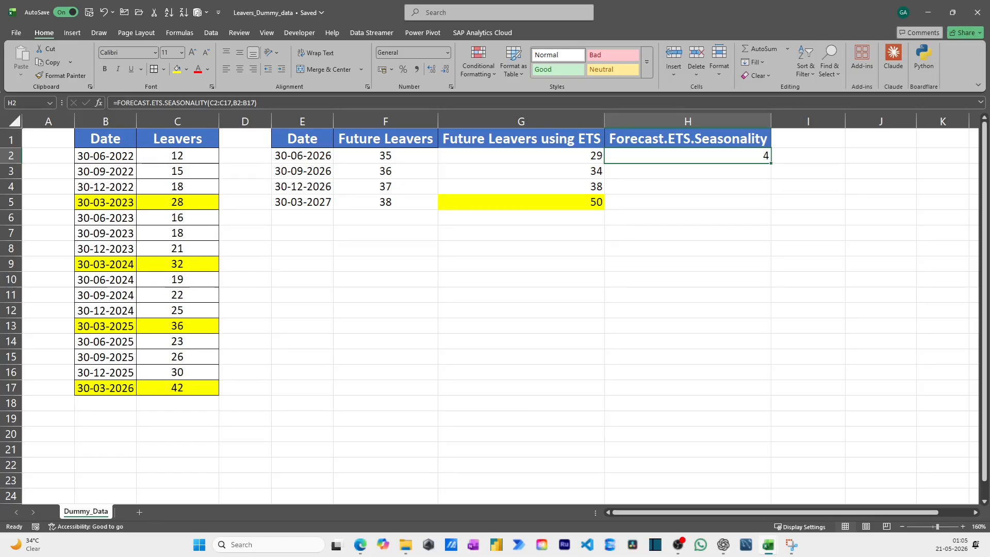
# Start a FORECAST.ETS.CONFINT formula in G8 with the future date in E2 as the target date
pyautogui.click(807, 137)
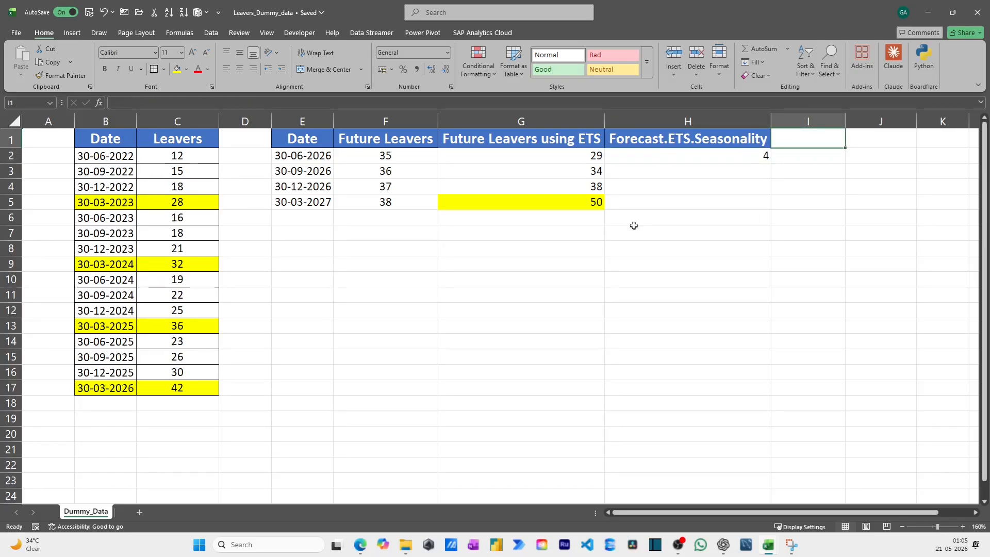
pyautogui.click(544, 256)
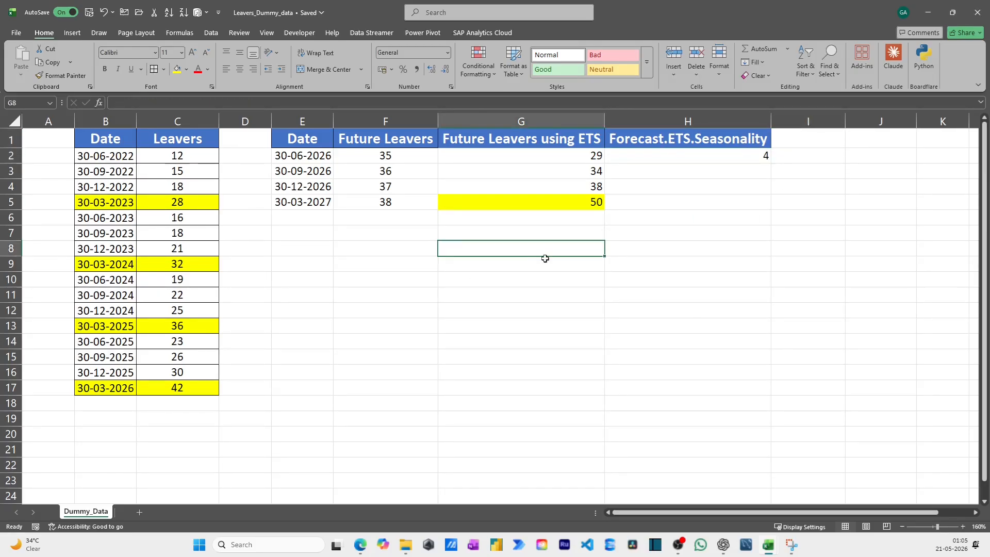
pyautogui.write('=fore')
pyautogui.press('Down')
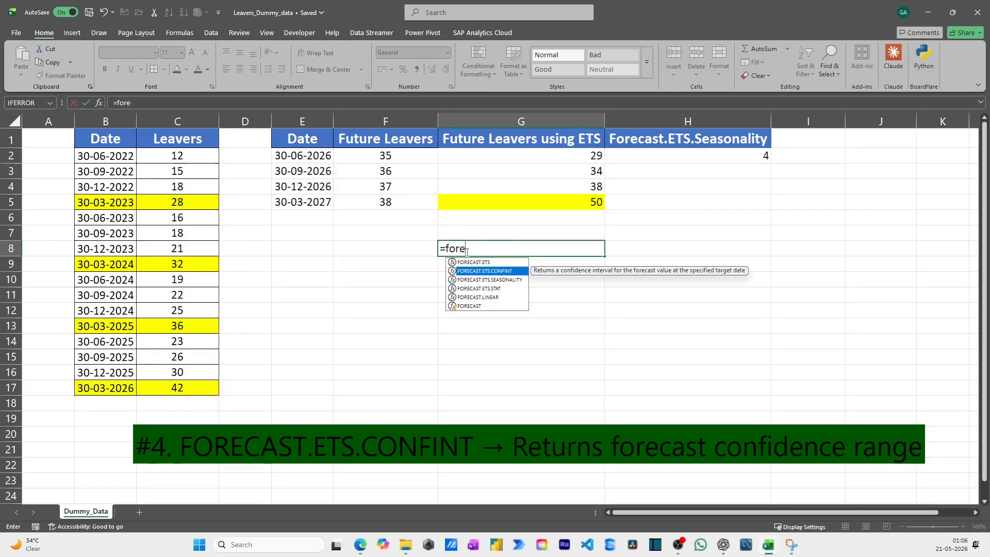
pyautogui.press('Tab')
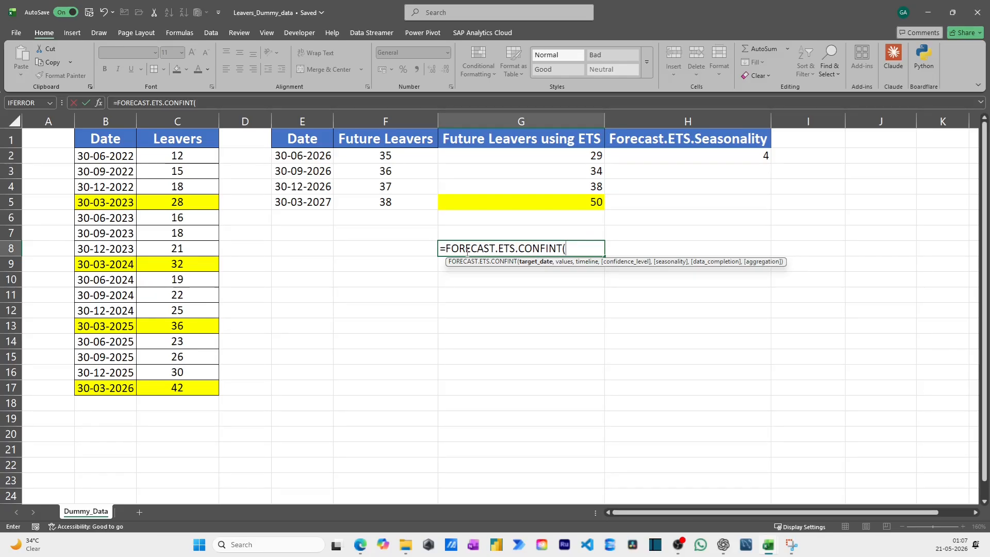
pyautogui.press('Left')
pyautogui.press('Up')
pyautogui.press('Up')
pyautogui.press('Up')
pyautogui.press('Up')
pyautogui.press('Up')
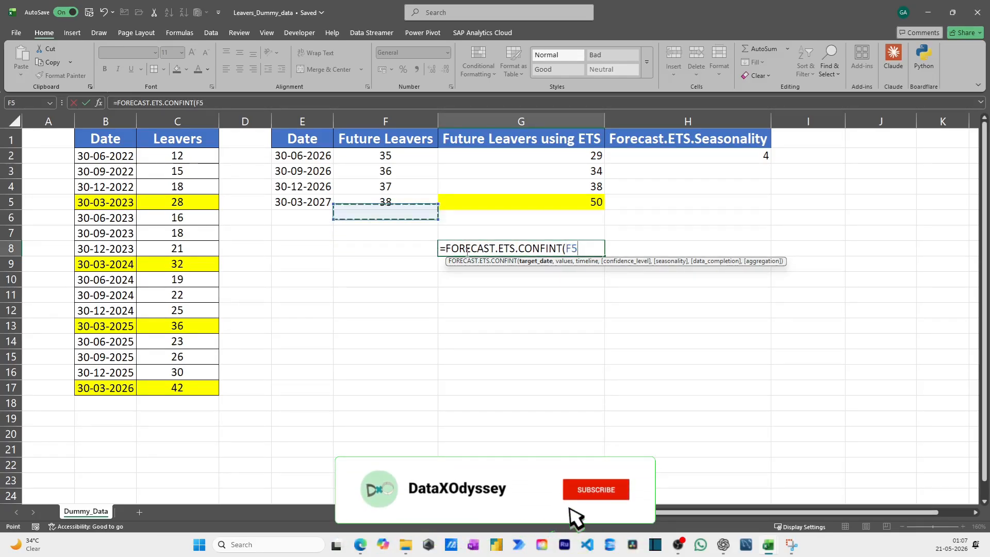
pyautogui.press('Left')
pyautogui.press('Up')
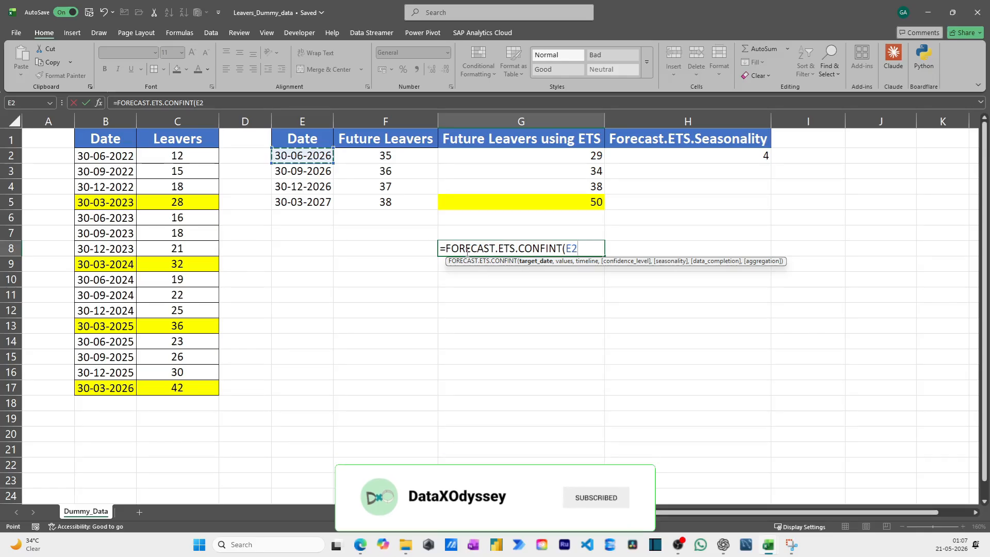
# Add the historical Leavers range C2:C17 as the values of the FORECAST.ETS.CONFINT formula in G8
pyautogui.write(',')
pyautogui.press('Left')
pyautogui.press('Left')
pyautogui.press('Left')
pyautogui.press('Left')
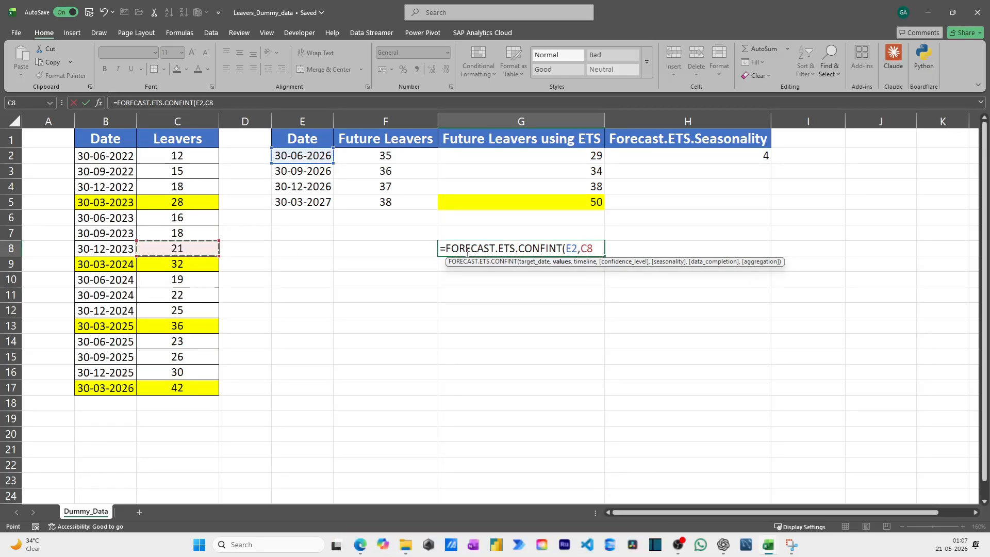
pyautogui.press('Up')
pyautogui.press('Up')
pyautogui.press('Up')
pyautogui.press('Up')
pyautogui.press('Up')
pyautogui.press('Up')
pyautogui.hotkey('shift', 'Down')
pyautogui.hotkey('shift', 'Down')
pyautogui.hotkey('shift', 'Down')
pyautogui.hotkey('shift', 'Down')
pyautogui.hotkey('shift', 'Down')
pyautogui.hotkey('shift', 'Down')
pyautogui.hotkey('shift', 'Down')
pyautogui.hotkey('shift', 'Down')
pyautogui.hotkey('shift', 'Down')
pyautogui.hotkey('shift', 'Down')
pyautogui.hotkey('shift', 'Down')
pyautogui.hotkey('shift', 'Down')
pyautogui.hotkey('shift', 'Down')
pyautogui.hotkey('shift', 'Down')
pyautogui.hotkey('shift', 'Down')
# Add the historical dates B2:B17 as the timeline of the confidence interval formula in G8
pyautogui.write(',')
pyautogui.press('Left')
pyautogui.press('Left')
pyautogui.press('Left')
pyautogui.press('Left')
pyautogui.press('Left')
pyautogui.press('Left')
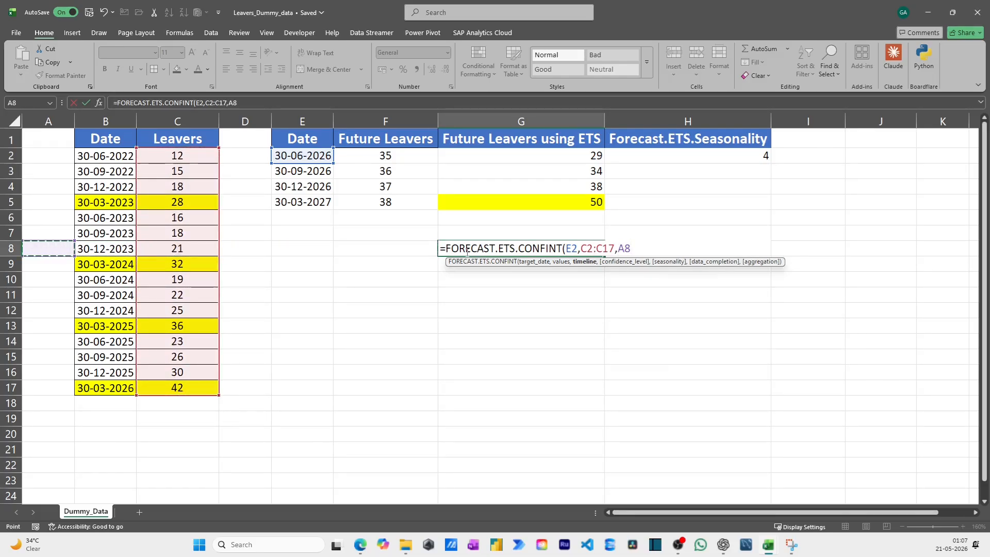
pyautogui.press('Up')
pyautogui.press('Up')
pyautogui.press('Up')
pyautogui.press('Up')
pyautogui.press('Up')
pyautogui.press('Up')
pyautogui.press('Right')
pyautogui.hotkey('shift', 'Down')
pyautogui.hotkey('shift', 'Down')
pyautogui.hotkey('shift', 'Down')
pyautogui.hotkey('shift', 'Down')
pyautogui.hotkey('shift', 'Down')
pyautogui.hotkey('shift', 'Down')
pyautogui.hotkey('shift', 'Down')
pyautogui.hotkey('shift', 'Down')
pyautogui.hotkey('shift', 'Down')
pyautogui.hotkey('shift', 'Down')
pyautogui.hotkey('shift', 'Down')
pyautogui.hotkey('shift', 'Down')
pyautogui.hotkey('shift', 'Down')
pyautogui.hotkey('shift', 'Down')
pyautogui.hotkey('shift', 'Down')
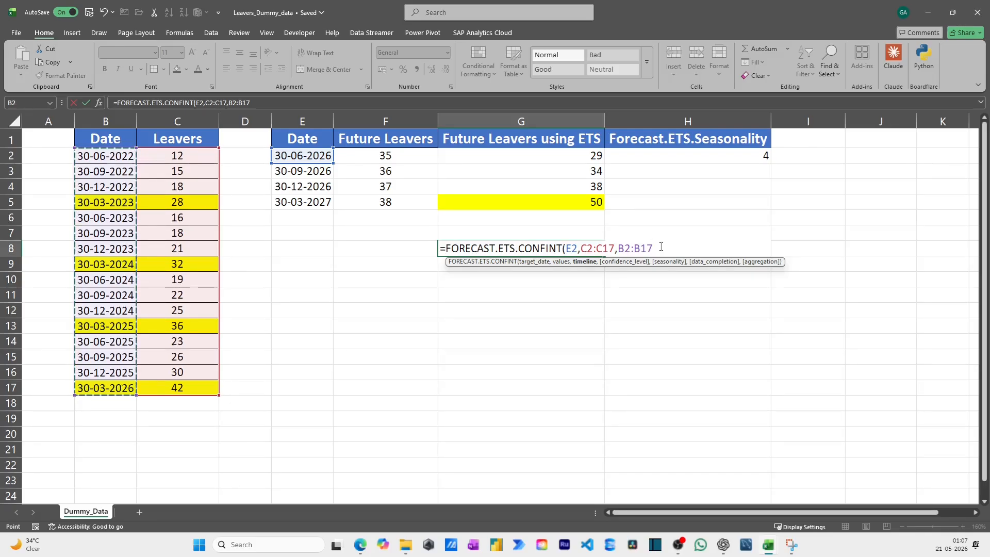
# Set the confidence level to 99% and complete the FORECAST.ETS.CONFINT formula in G8
pyautogui.write(',')
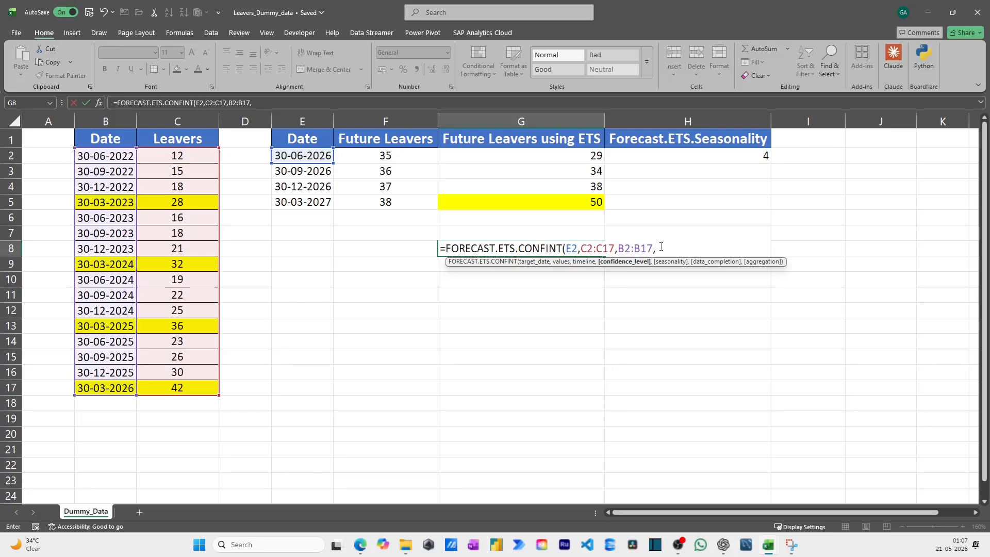
pyautogui.write('99%')
pyautogui.press('Return')
pyautogui.press('Up')
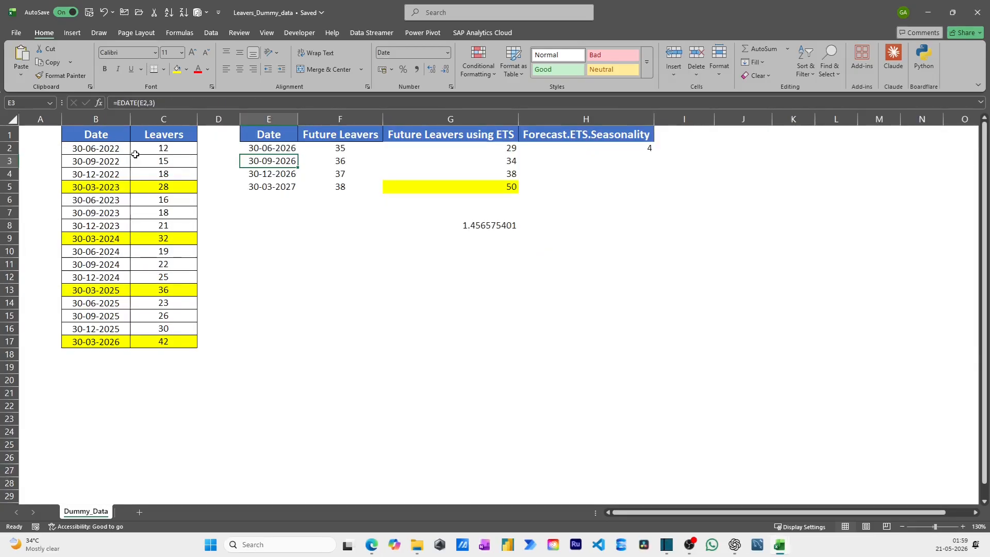
# Start a Forecast Sheet from the historical Date and Leavers table B1:C17 and expand its additional options
pyautogui.click(106, 137)
pyautogui.moveTo(107, 137); pyautogui.dragTo(164, 342)
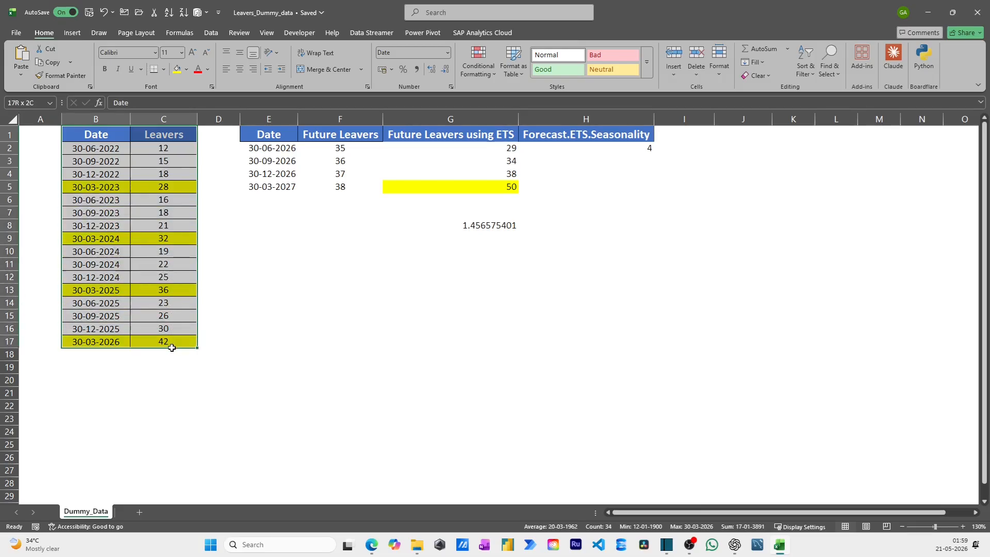
pyautogui.click(211, 33)
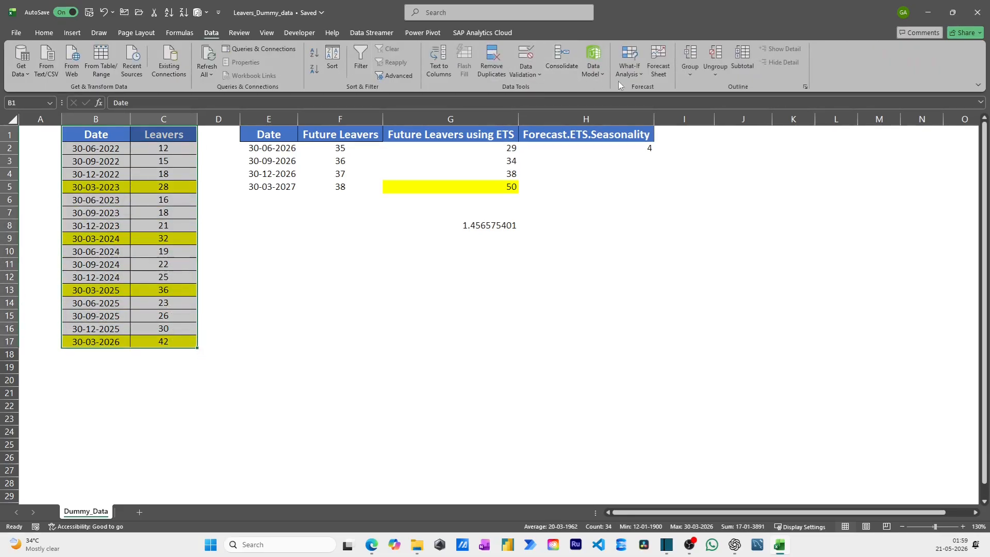
pyautogui.click(659, 70)
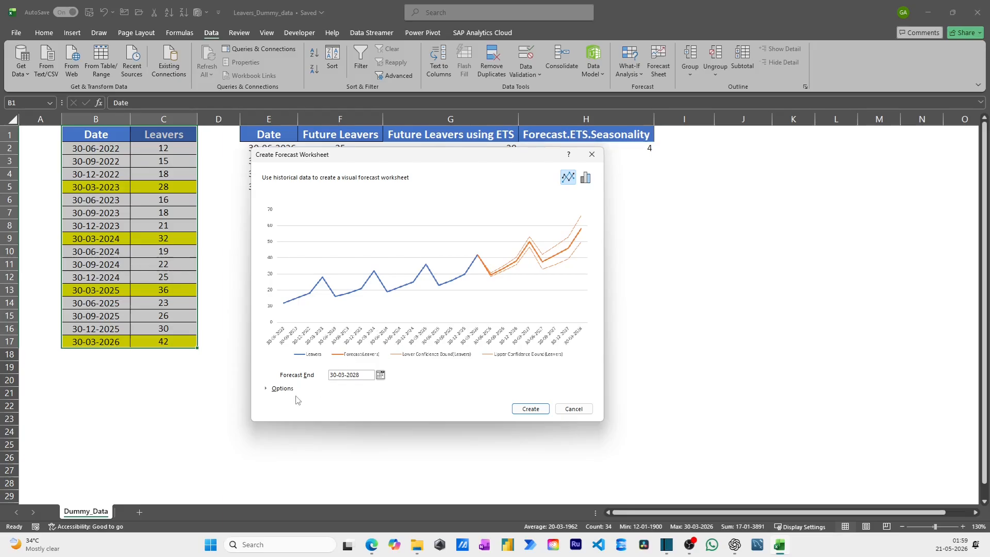
pyautogui.click(265, 388)
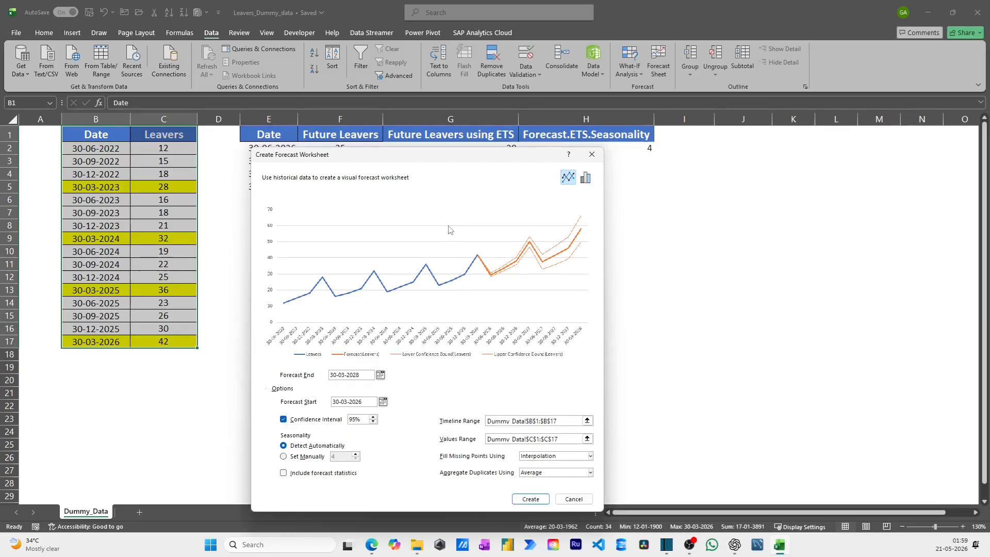
pyautogui.moveTo(454, 156); pyautogui.dragTo(466, 124)
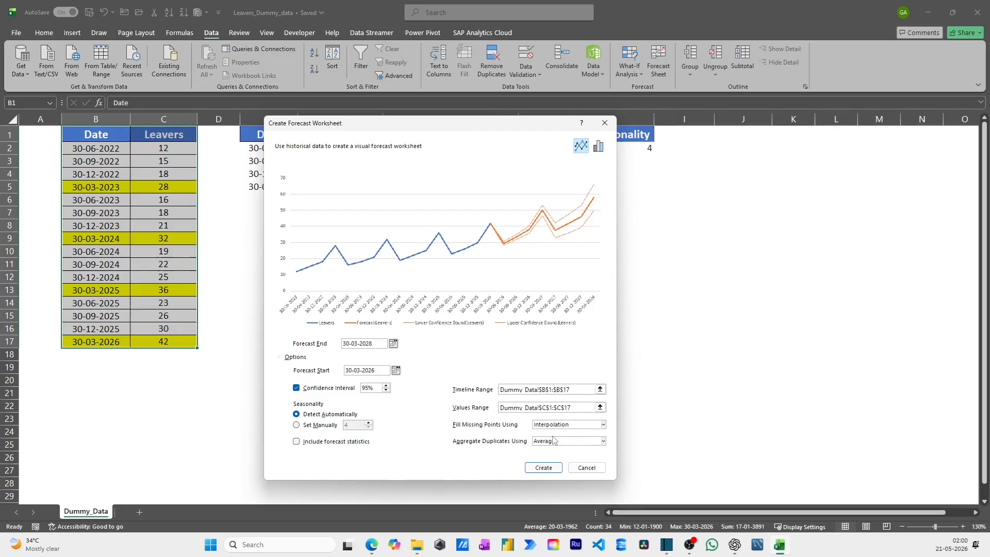
# Keep Average for aggregating duplicates, create the forecast worksheet and dismiss its introductory note
pyautogui.click(603, 441)
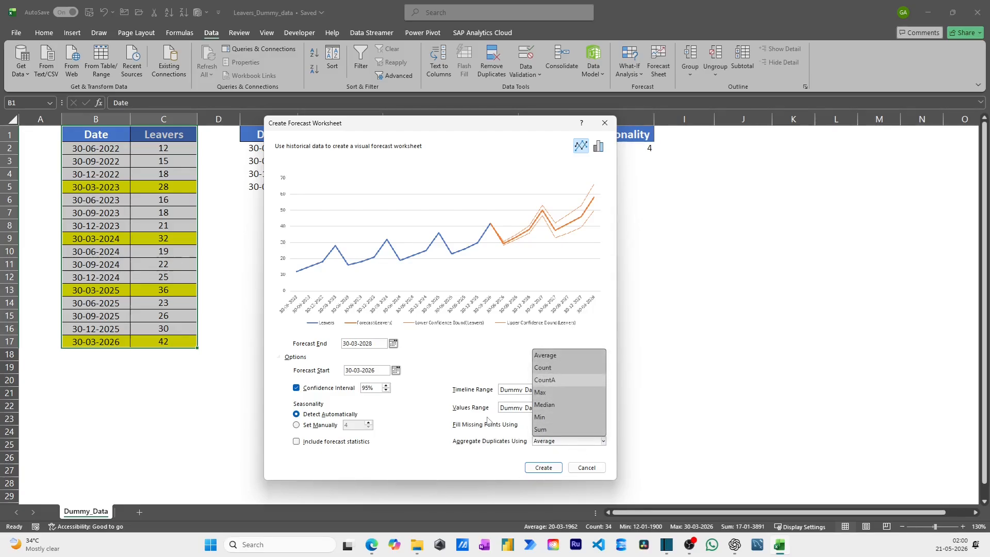
pyautogui.click(411, 448)
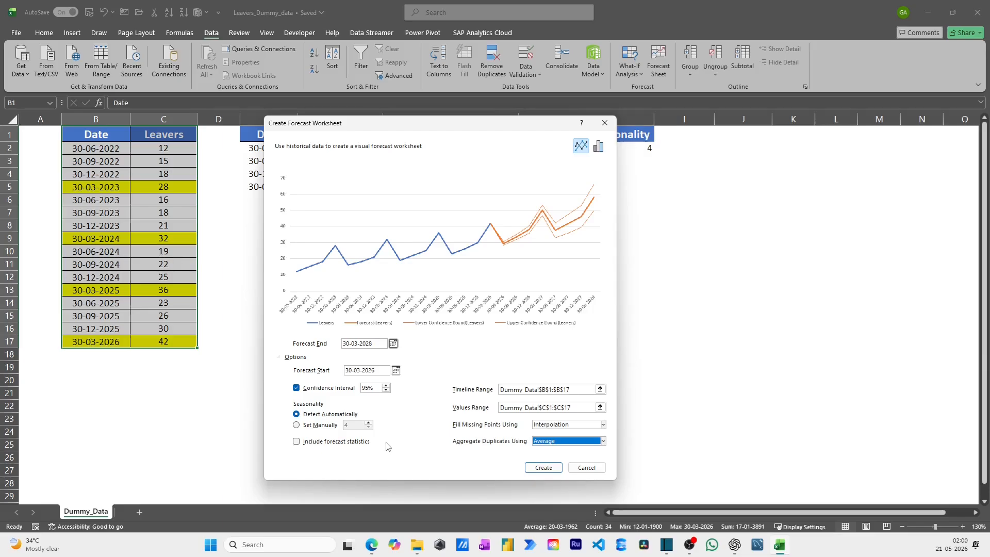
pyautogui.click(542, 469)
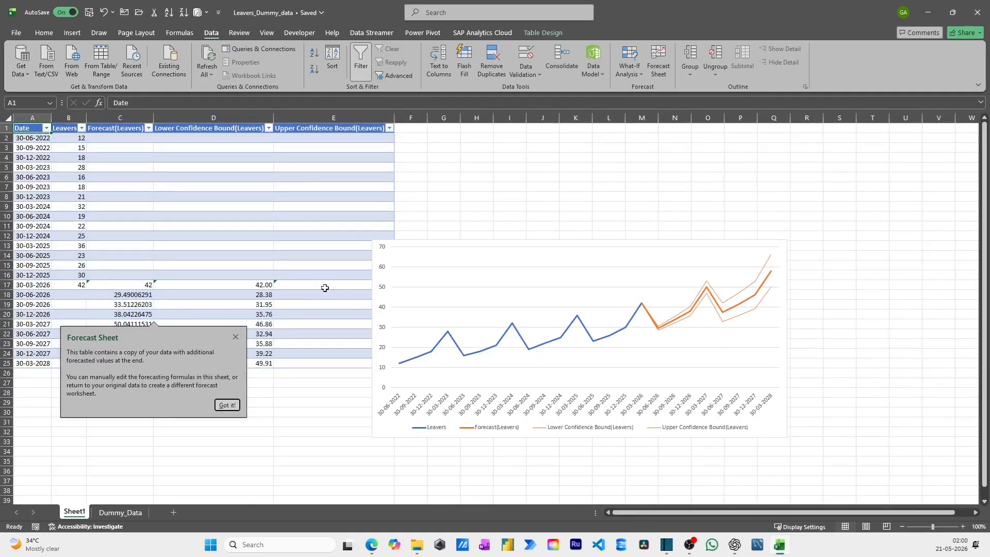
pyautogui.click(227, 404)
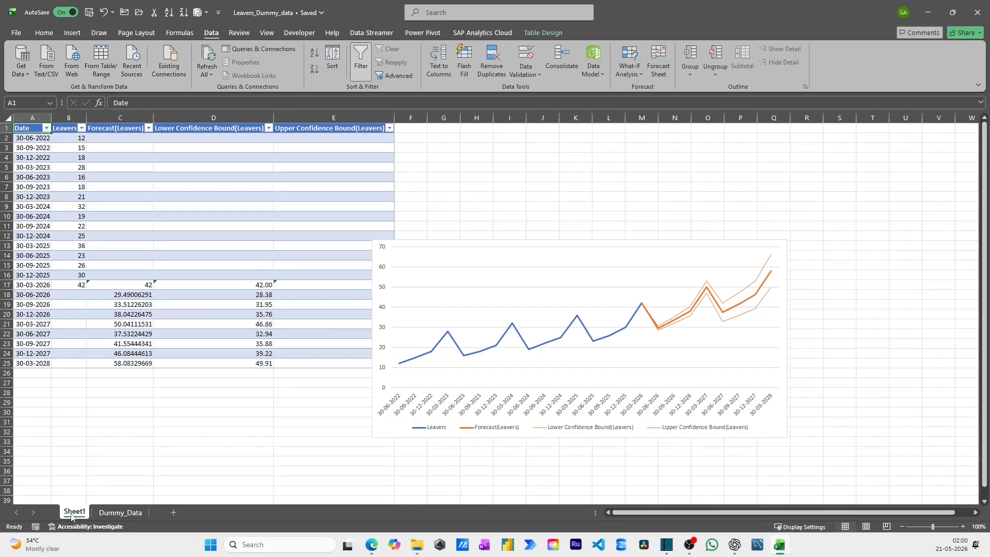
# Move the forecast chart up and beside the table so it no longer covers the Upper Confidence Bound column
pyautogui.click(537, 246)
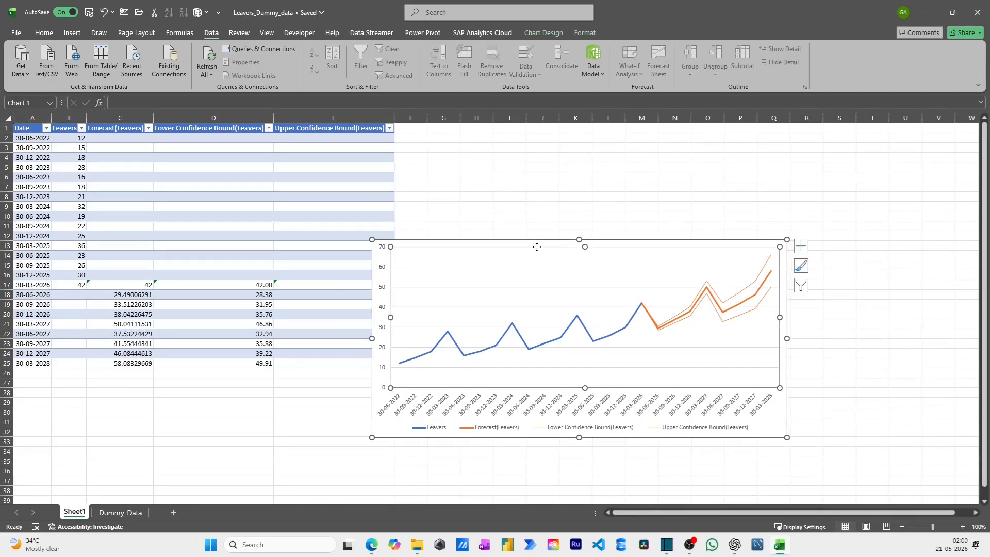
pyautogui.moveTo(537, 245); pyautogui.dragTo(562, 167)
pyautogui.click(273, 260)
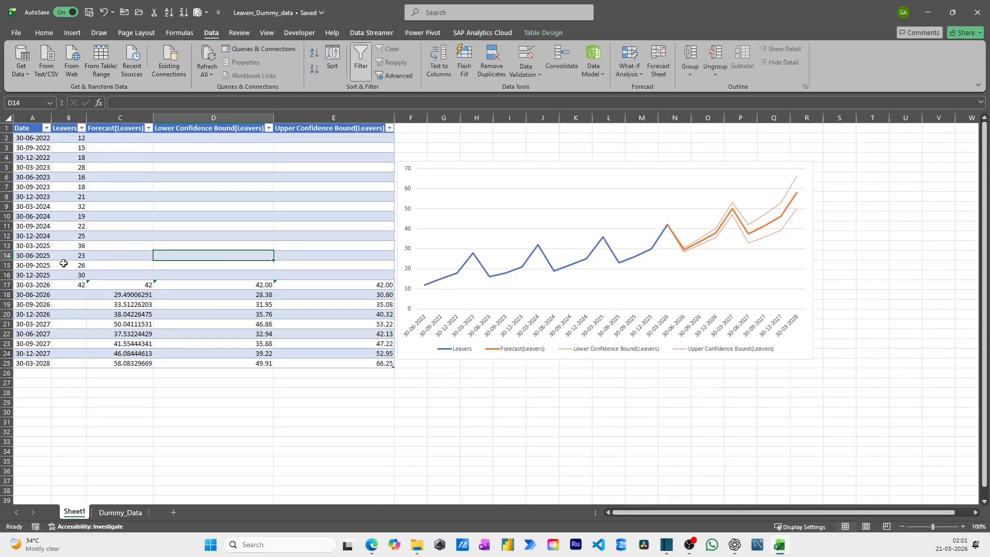
# Compare the Forecast(Leavers) formulas in C18 and C19 of Sheet1 with the FORECAST.ETS formula in G2 of Dummy_Data
pyautogui.click(79, 262)
pyautogui.click(119, 511)
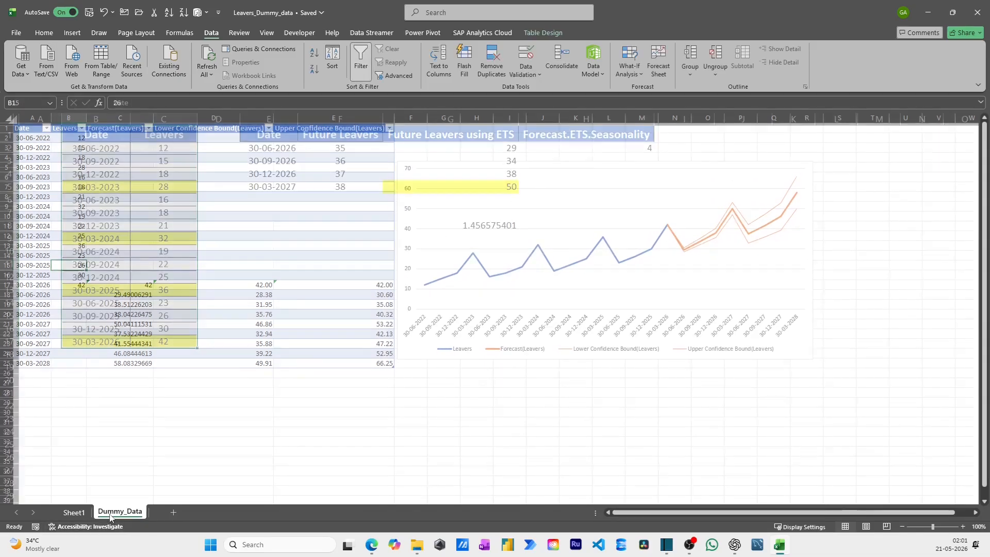
pyautogui.hotkey('ctrl', 'pageup')
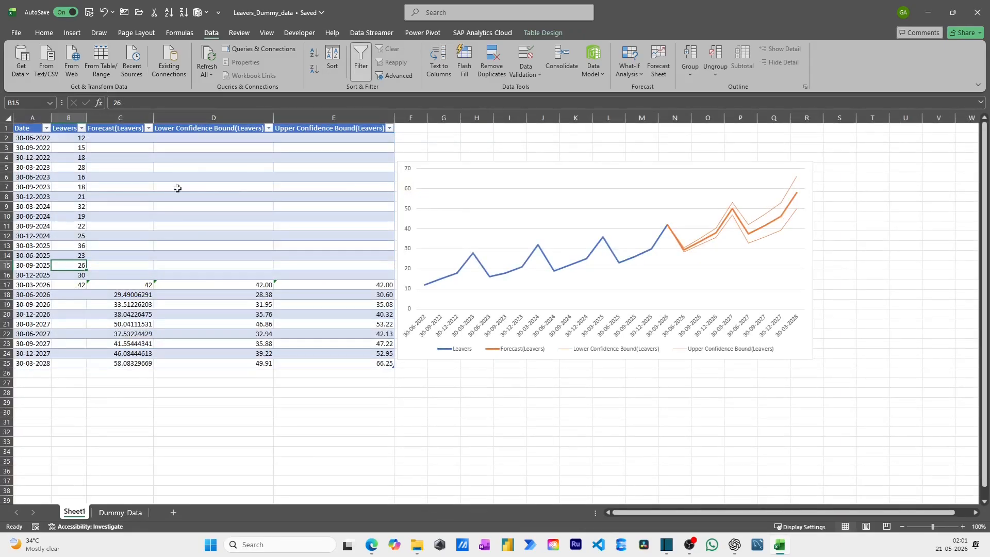
pyautogui.click(118, 297)
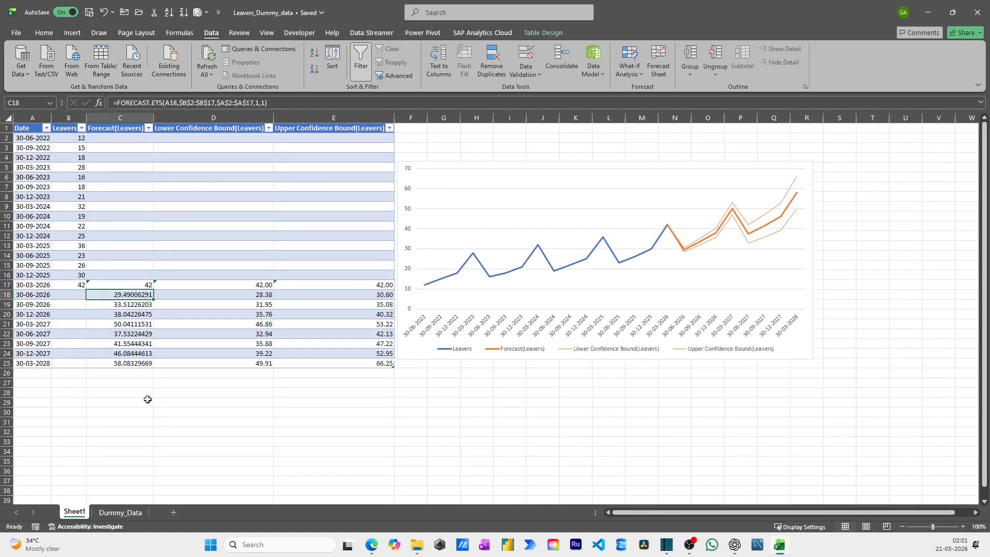
pyautogui.click(112, 512)
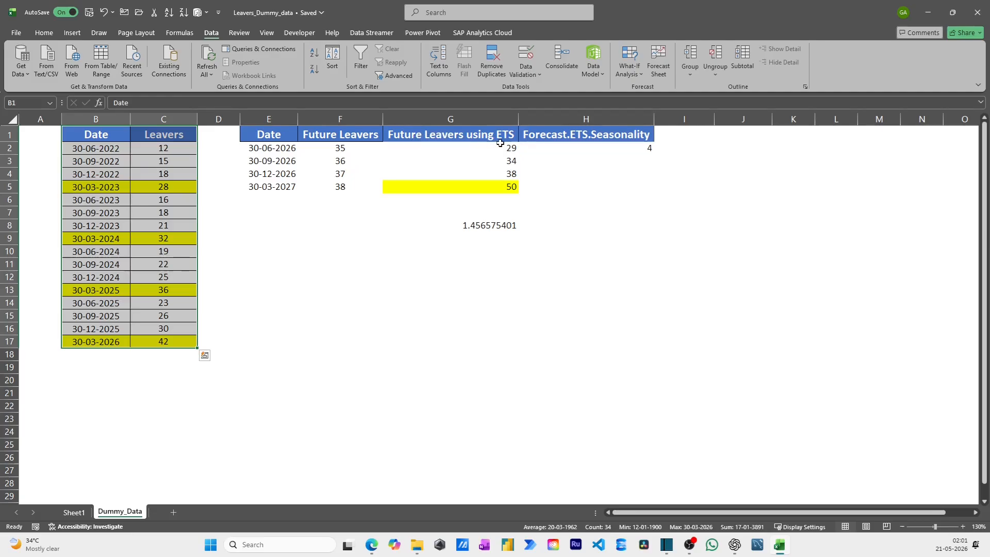
pyautogui.click(75, 511)
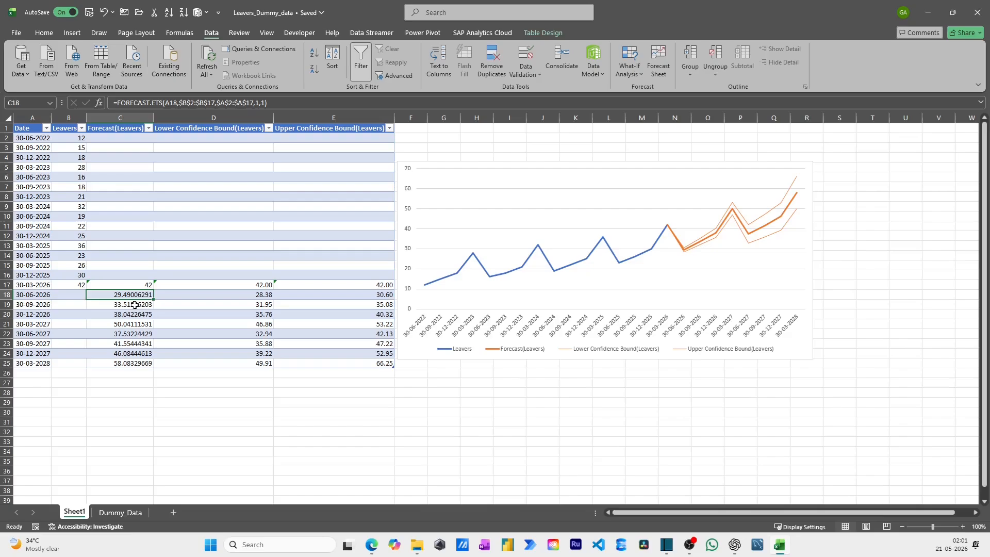
pyautogui.click(126, 129)
pyautogui.click(125, 301)
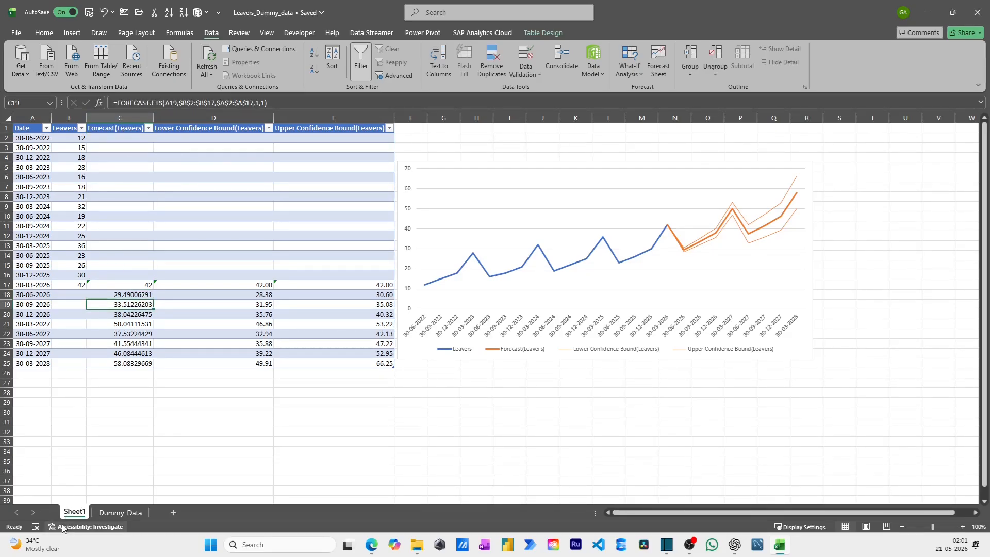
pyautogui.click(120, 512)
pyautogui.click(451, 154)
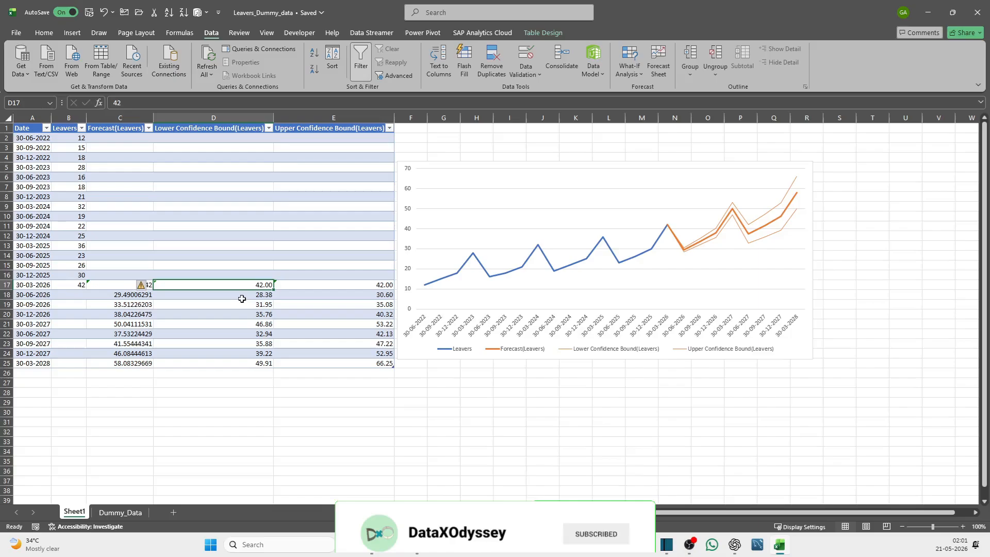
# Examine the Lower Confidence Bound formulas in Sheet1 and compare them with the confidence interval calculation in Dummy_Data
pyautogui.click(242, 299)
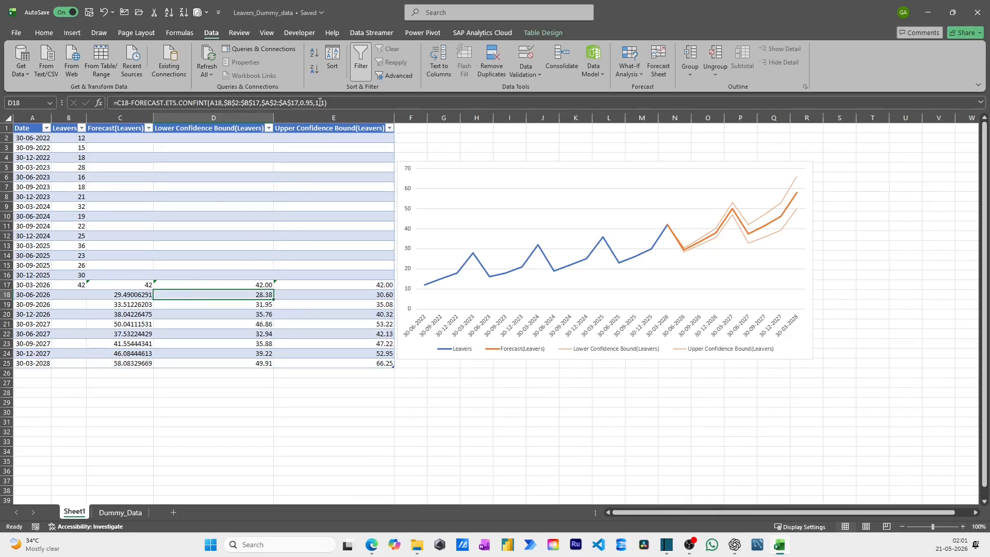
pyautogui.click(257, 285)
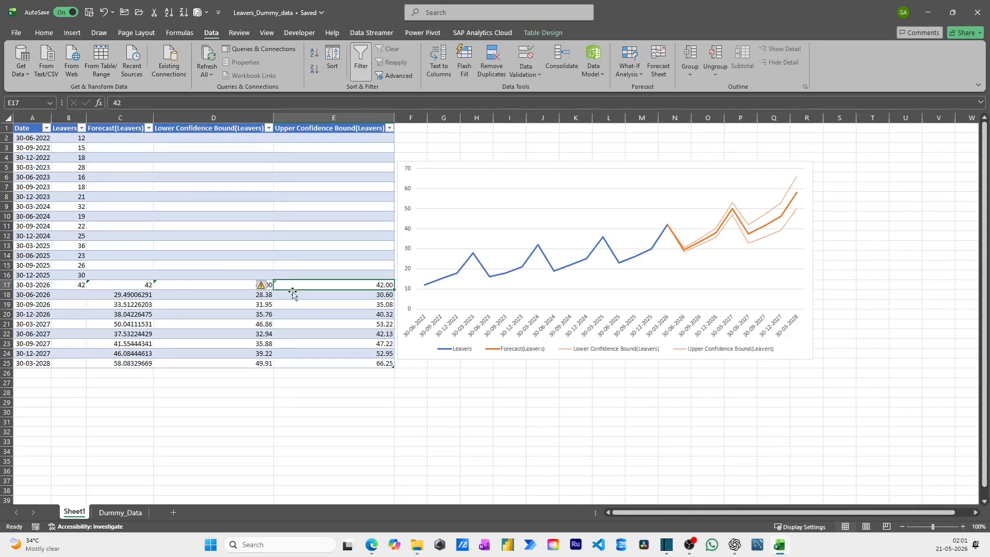
pyautogui.click(219, 294)
pyautogui.click(222, 312)
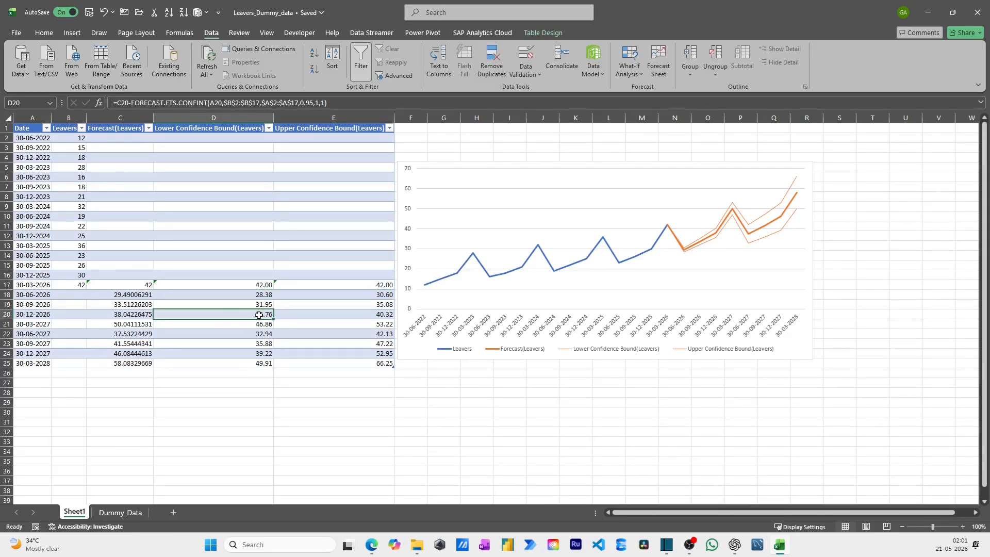
pyautogui.click(118, 513)
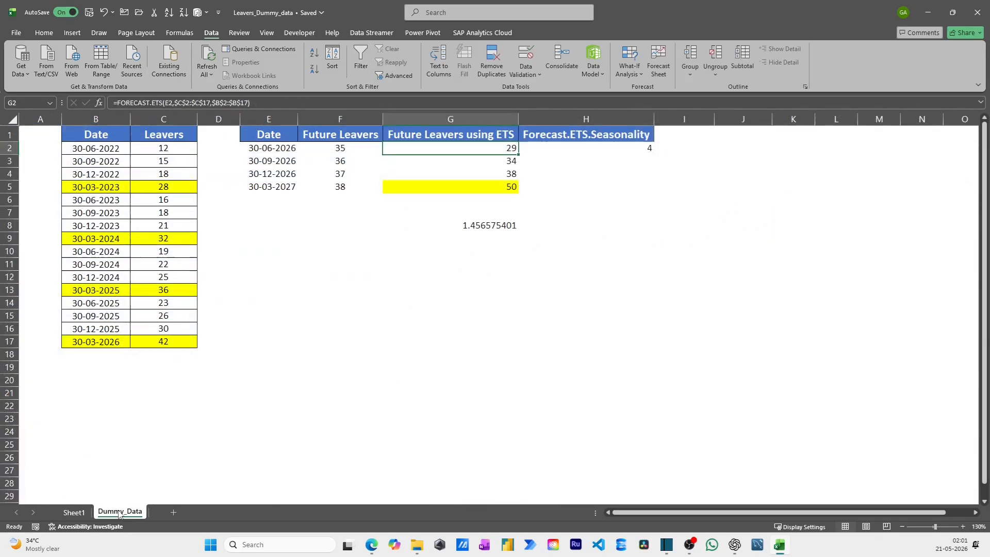
pyautogui.click(75, 512)
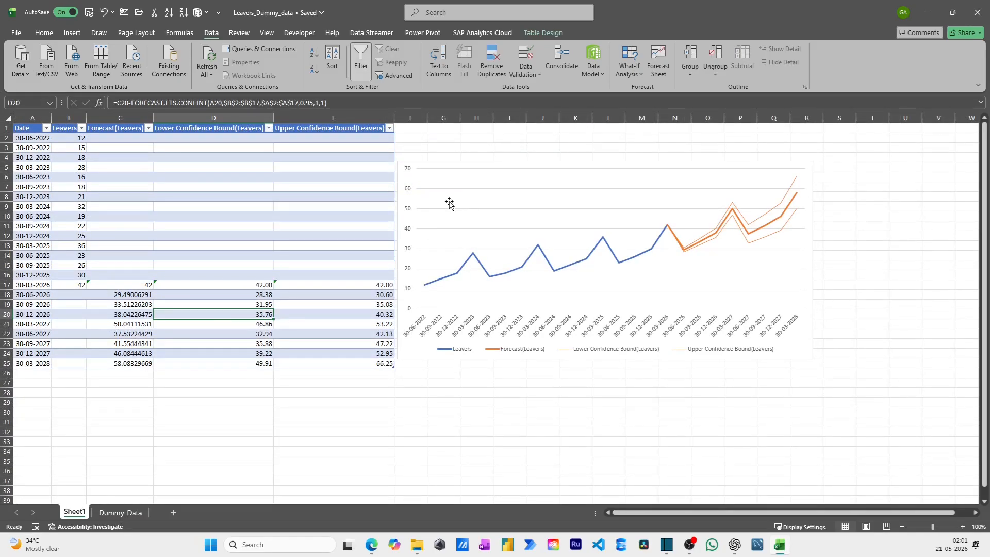